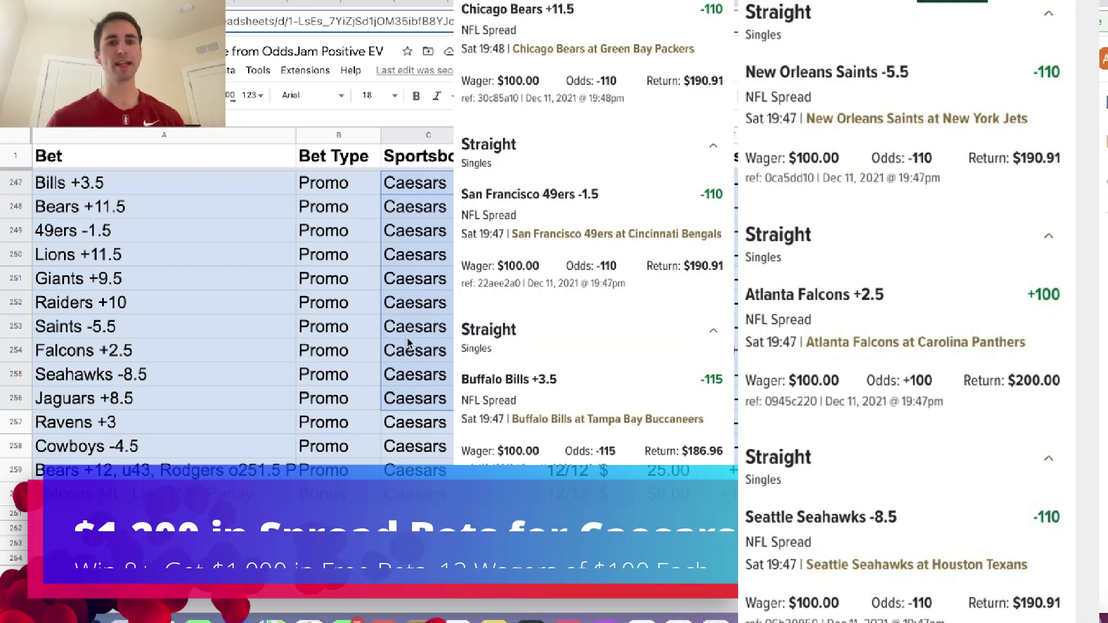
Look through the bet tracking sheet and select the Caesars promo bets from the Bills +3.5 row down, across the Bet to Sportsbook columns
{"action": "scroll", "coordinate": [407, 342], "scroll_direction": "up", "scroll_amount": 2}
{"action": "scroll", "coordinate": [407, 342], "scroll_direction": "up", "scroll_amount": 14}
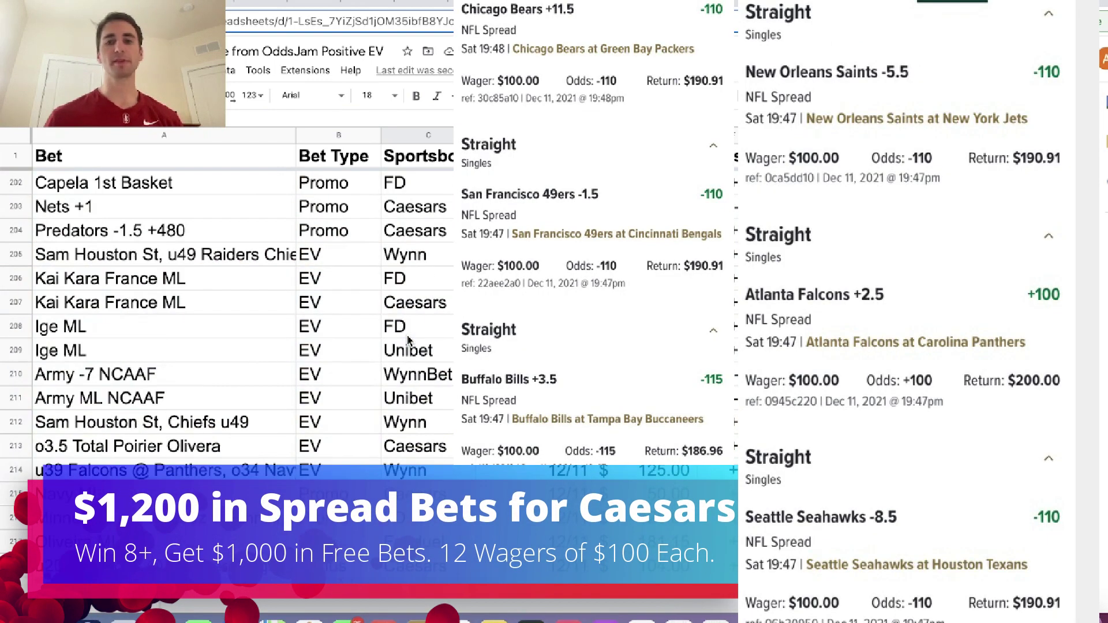
{"action": "scroll", "coordinate": [408, 342], "scroll_direction": "down", "scroll_amount": 9}
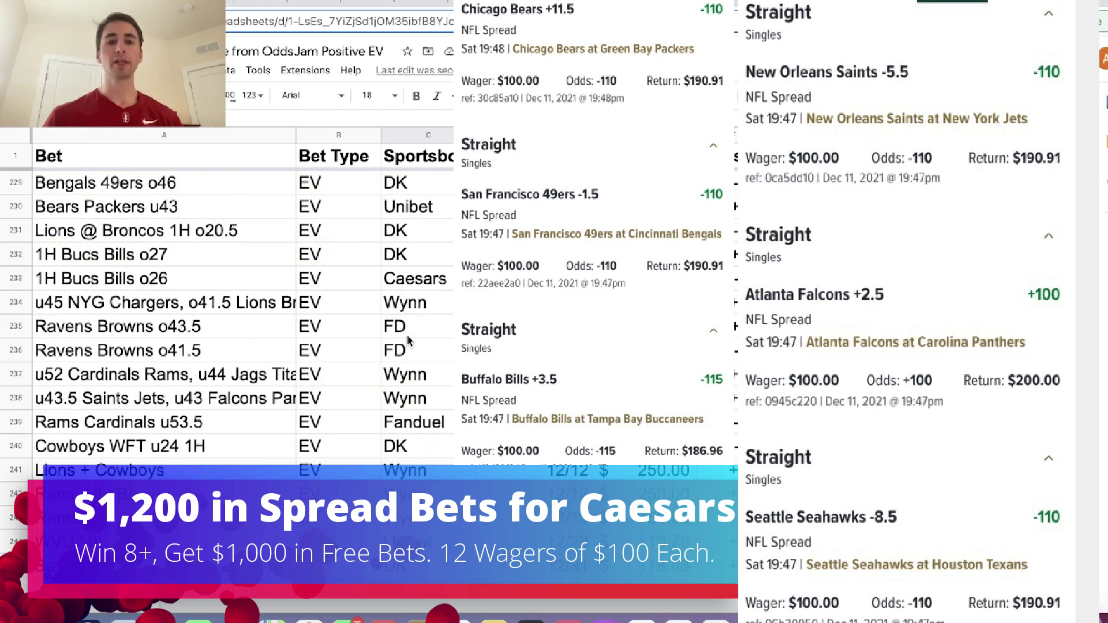
{"action": "scroll", "coordinate": [407, 340], "scroll_direction": "down", "scroll_amount": 5}
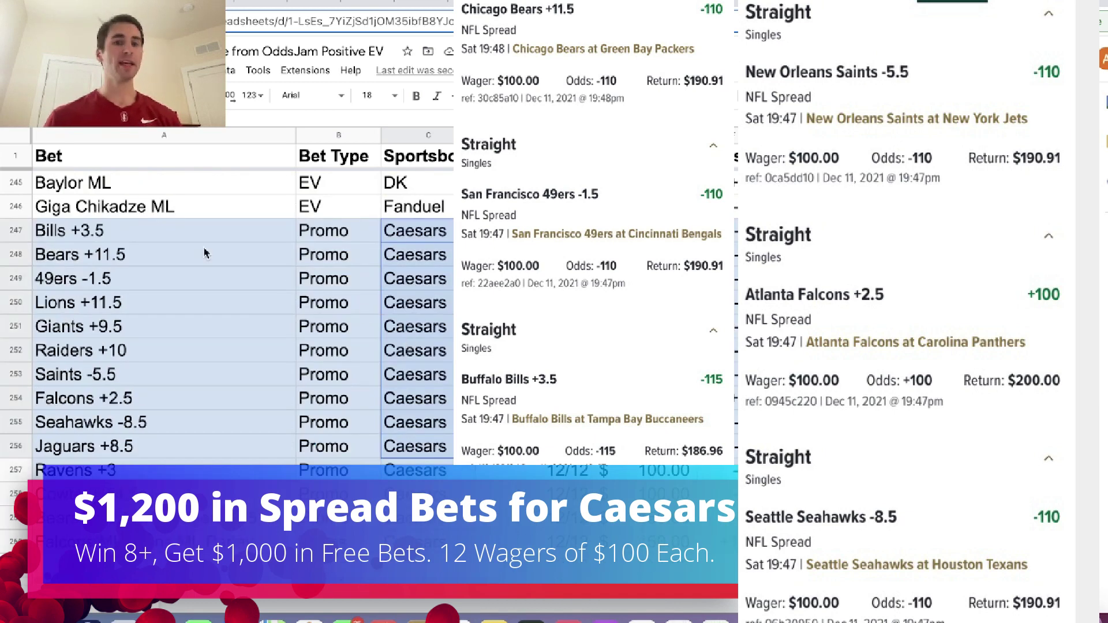
{"action": "left_click_drag", "start_coordinate": [155, 238], "coordinate": [320, 397]}
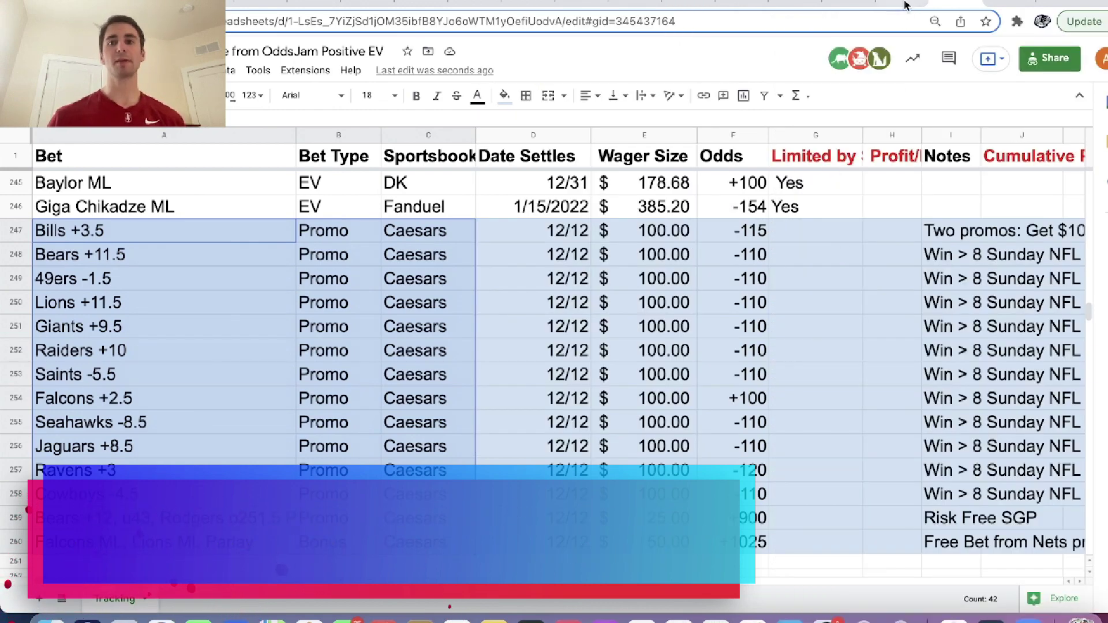
Switch to the Caesars sportsbook, find "bet the" on the promotions page, and open the Bet the Board promotion's details
{"action": "left_click", "coordinate": [904, 5]}
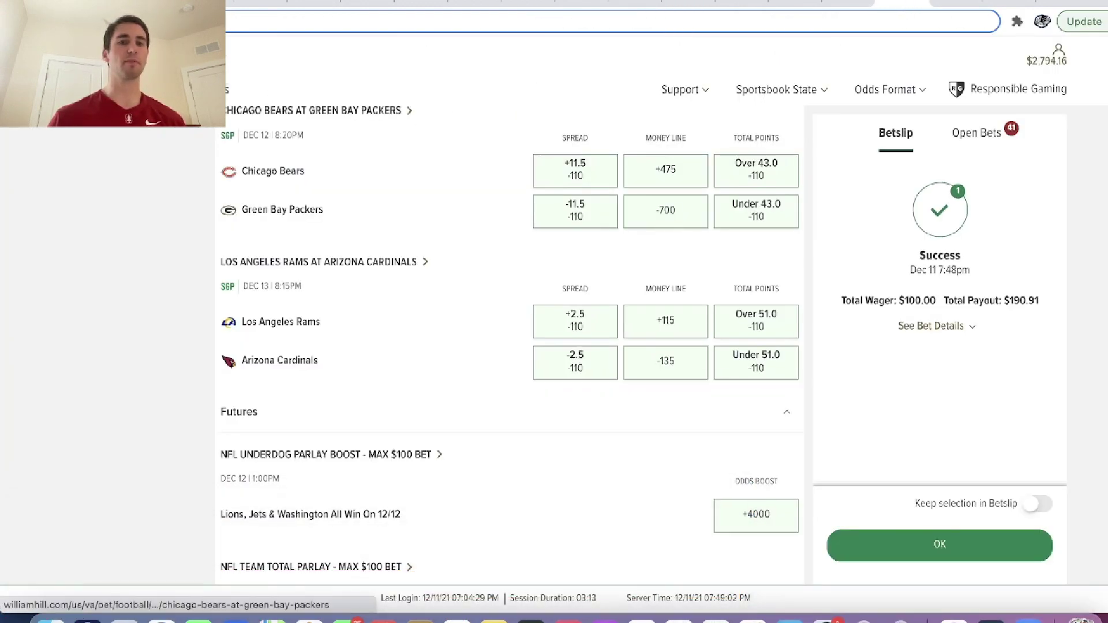
{"action": "left_click", "coordinate": [202, 90]}
{"action": "key", "text": "super+f"}
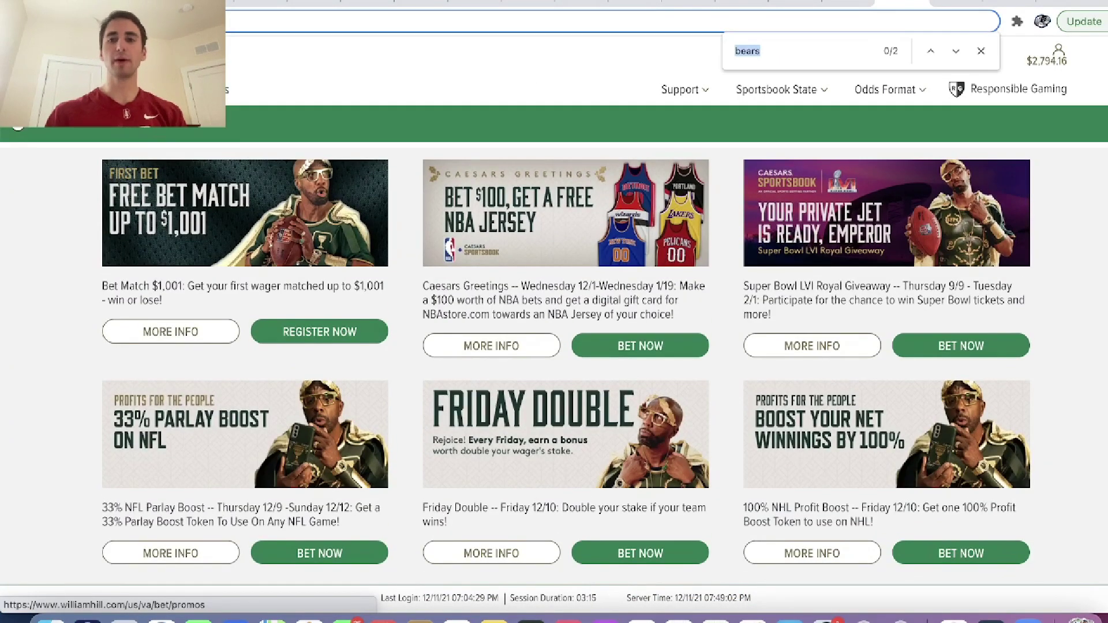
{"action": "type", "text": "bet the"}
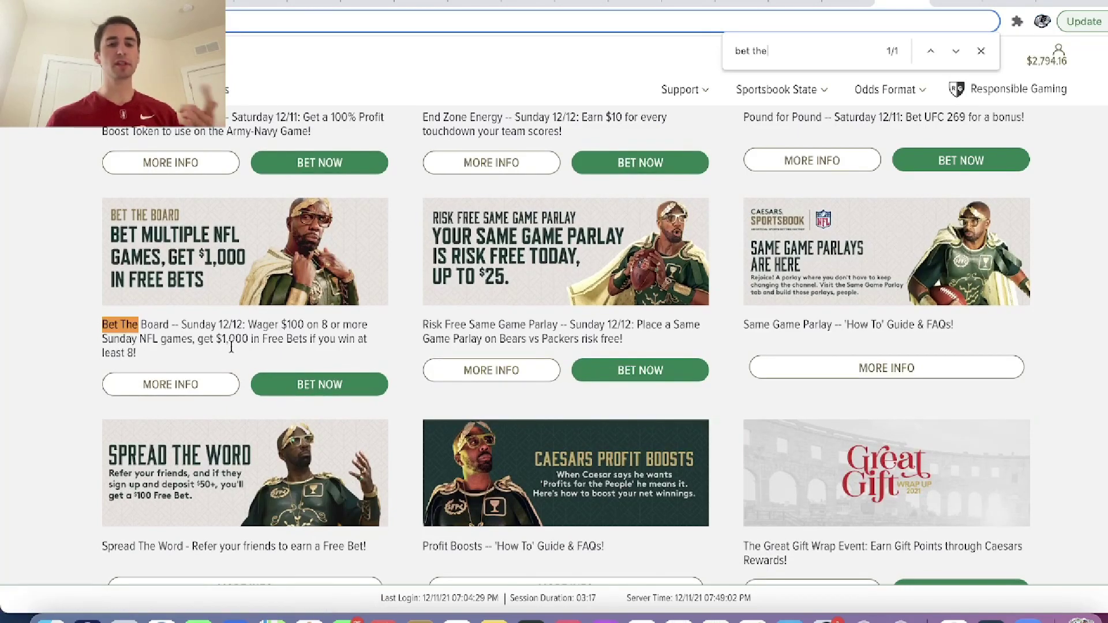
{"action": "left_click", "coordinate": [209, 384]}
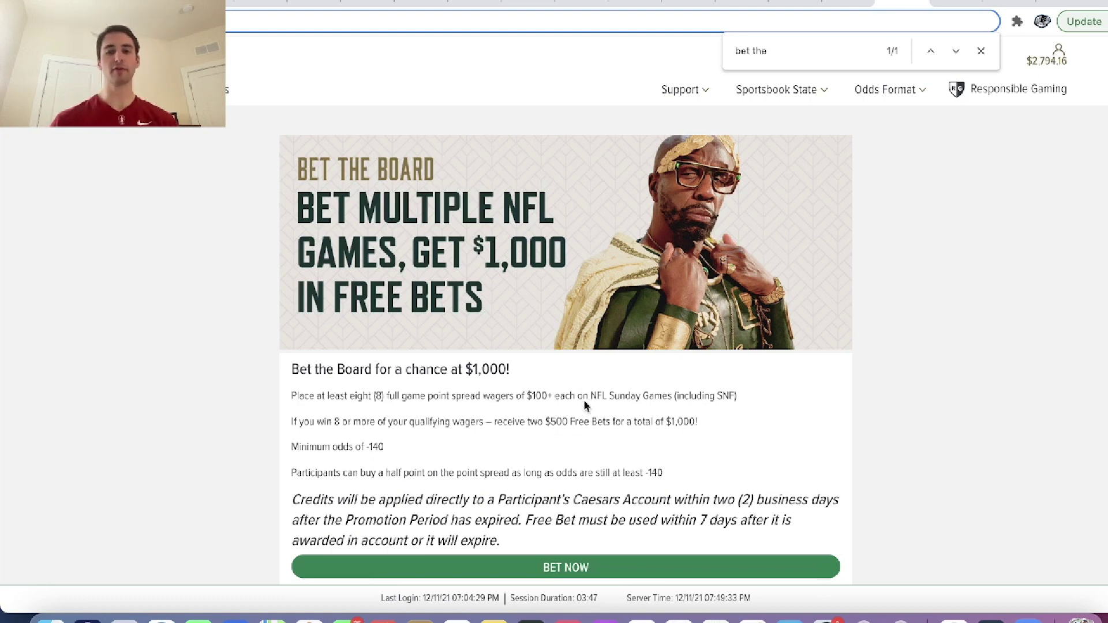
Highlight the promotion's payout condition for winning 8 or more wagers, and bring up the promo EV spreadsheet at its title cell
{"action": "triple_click", "coordinate": [687, 421]}
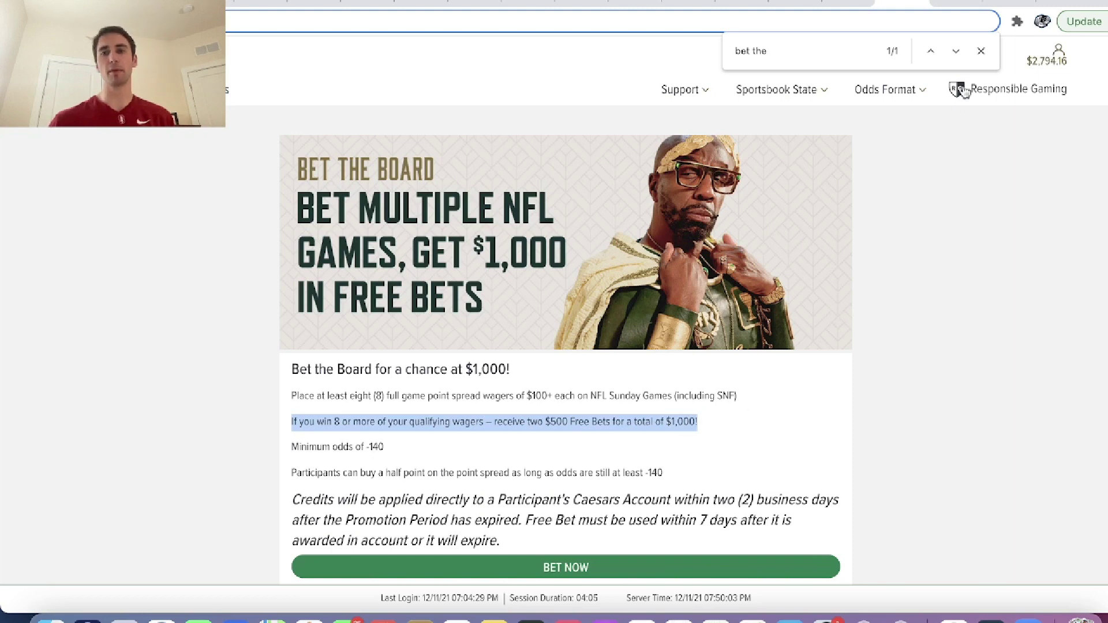
{"action": "left_click", "coordinate": [958, 3]}
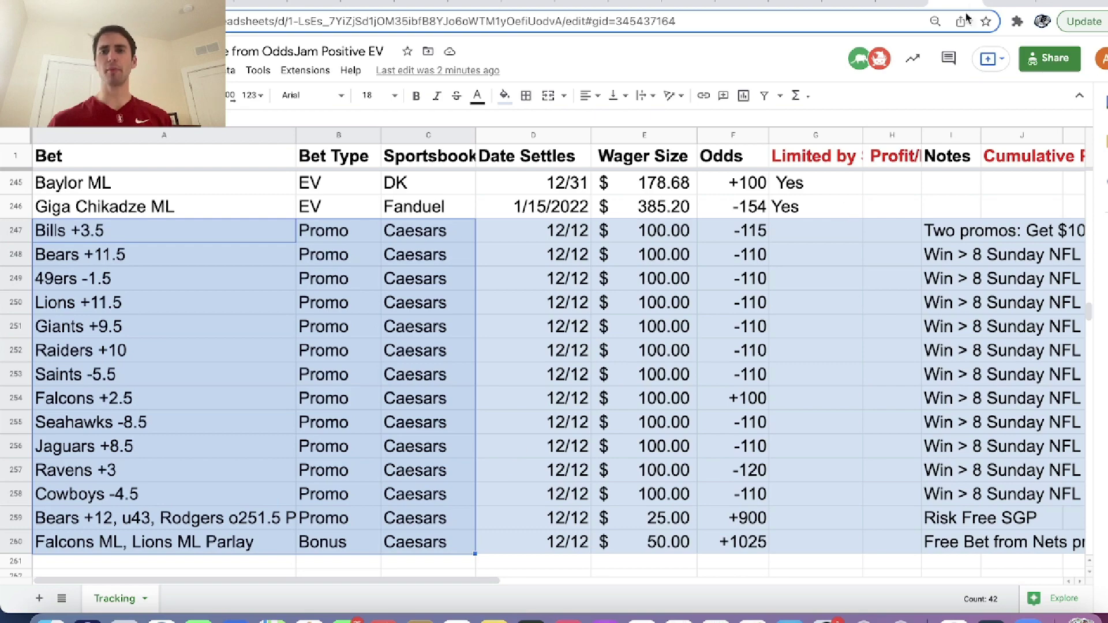
{"action": "left_click", "coordinate": [902, 2]}
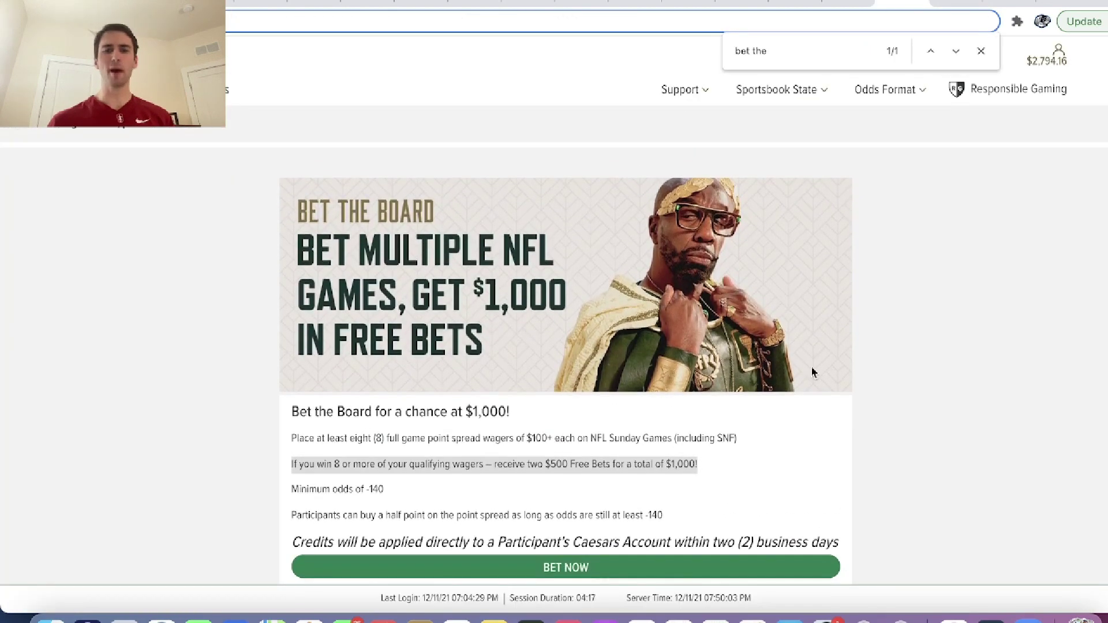
{"action": "scroll", "coordinate": [766, 252], "scroll_direction": "down", "scroll_amount": 4}
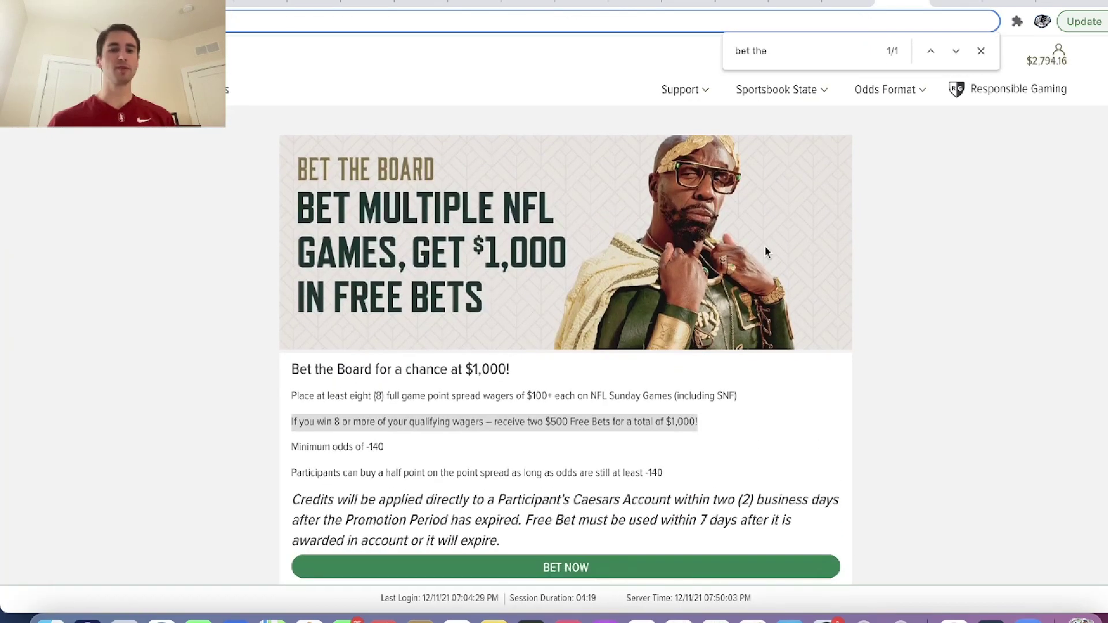
{"action": "left_click", "coordinate": [847, 3]}
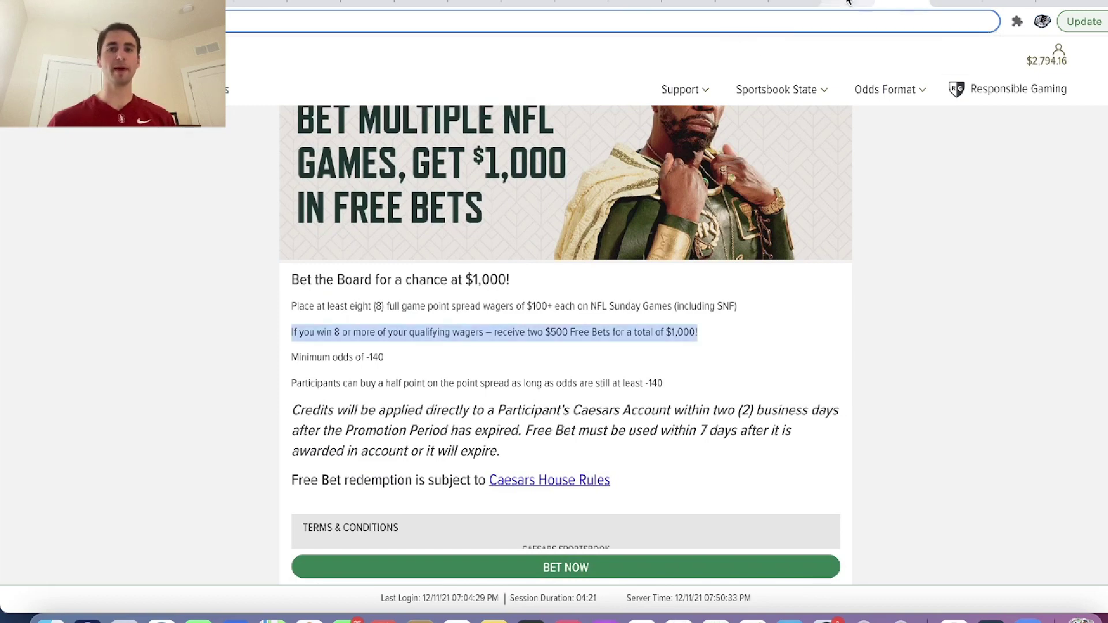
{"action": "left_click", "coordinate": [97, 166]}
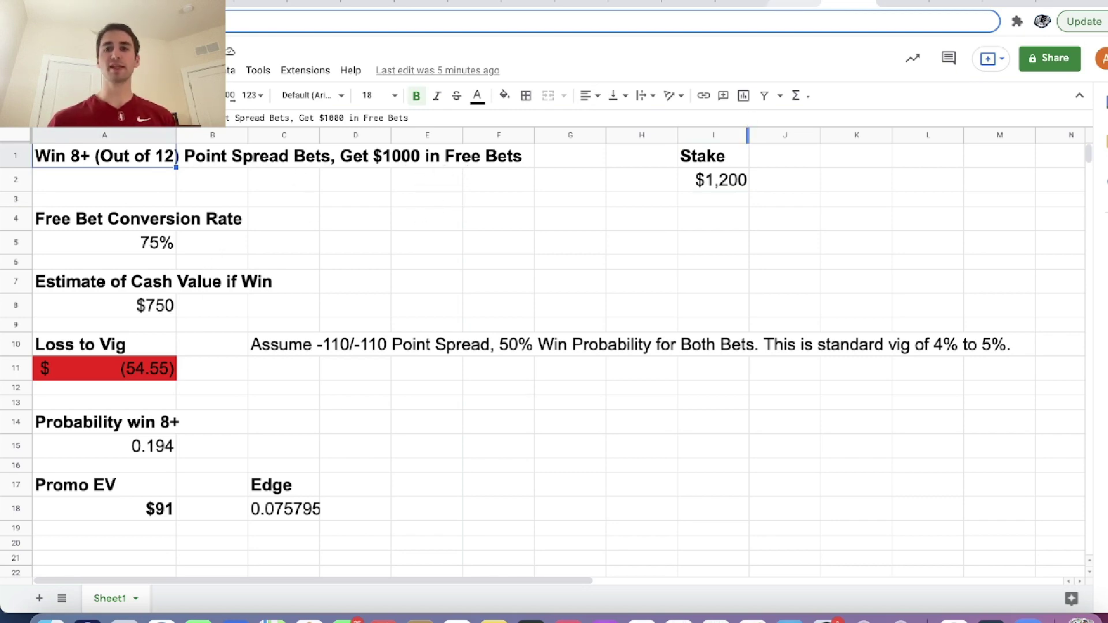
Switch to OddsJam and open the Low-Hold betting tool
{"action": "left_click", "coordinate": [785, 4]}
{"action": "scroll", "coordinate": [462, 173], "scroll_direction": "up", "scroll_amount": 7}
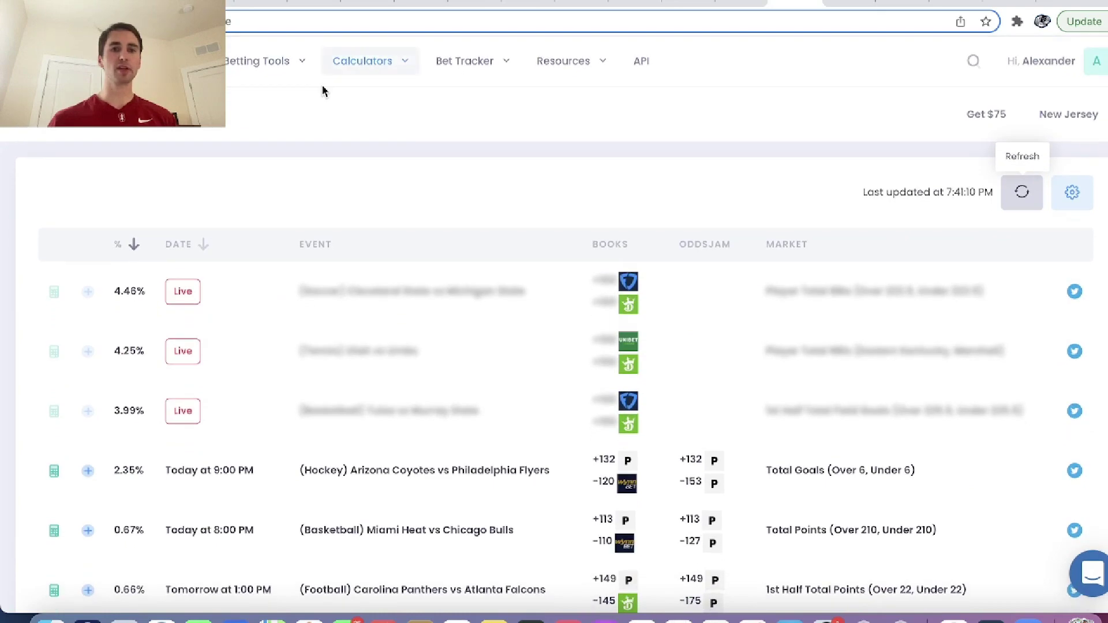
{"action": "mouse_move", "coordinate": [294, 75]}
{"action": "mouse_move", "coordinate": [372, 75]}
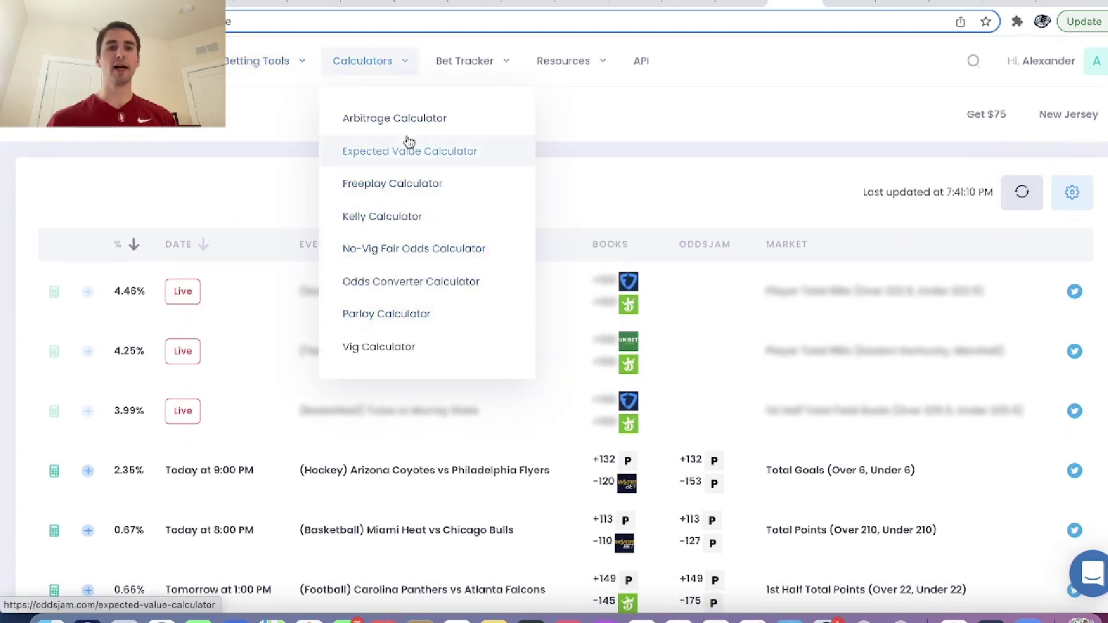
{"action": "left_click", "coordinate": [303, 153]}
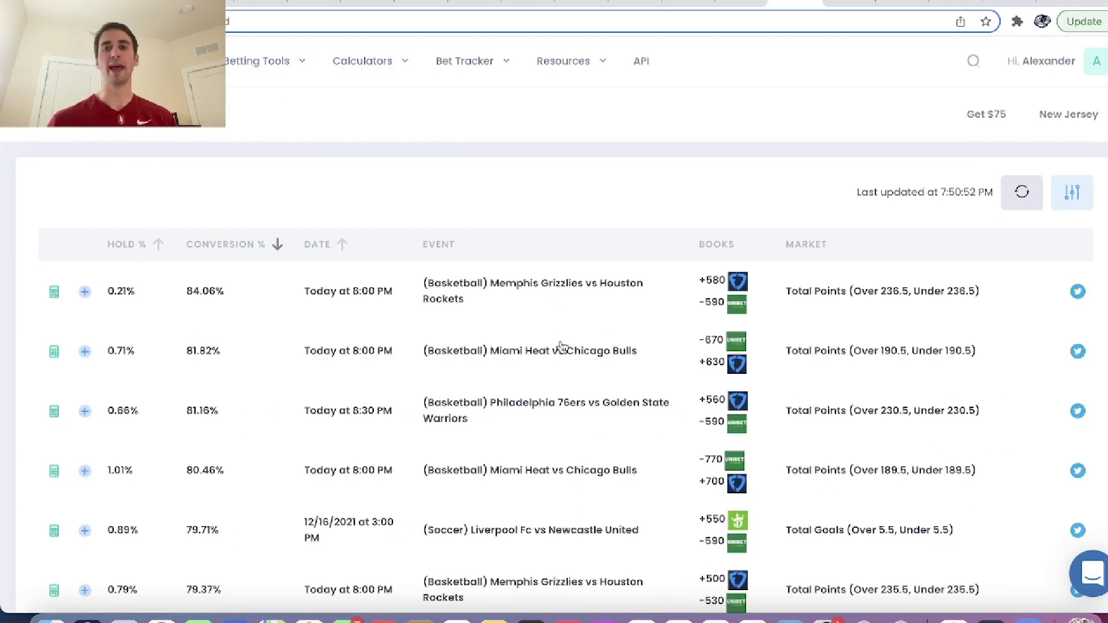
Filter the low-hold bets to the Caesars sportsbook and sort them by conversion percentage, highest first
{"action": "left_click", "coordinate": [1072, 195]}
{"action": "left_click", "coordinate": [854, 278]}
{"action": "type", "text": "caes"}
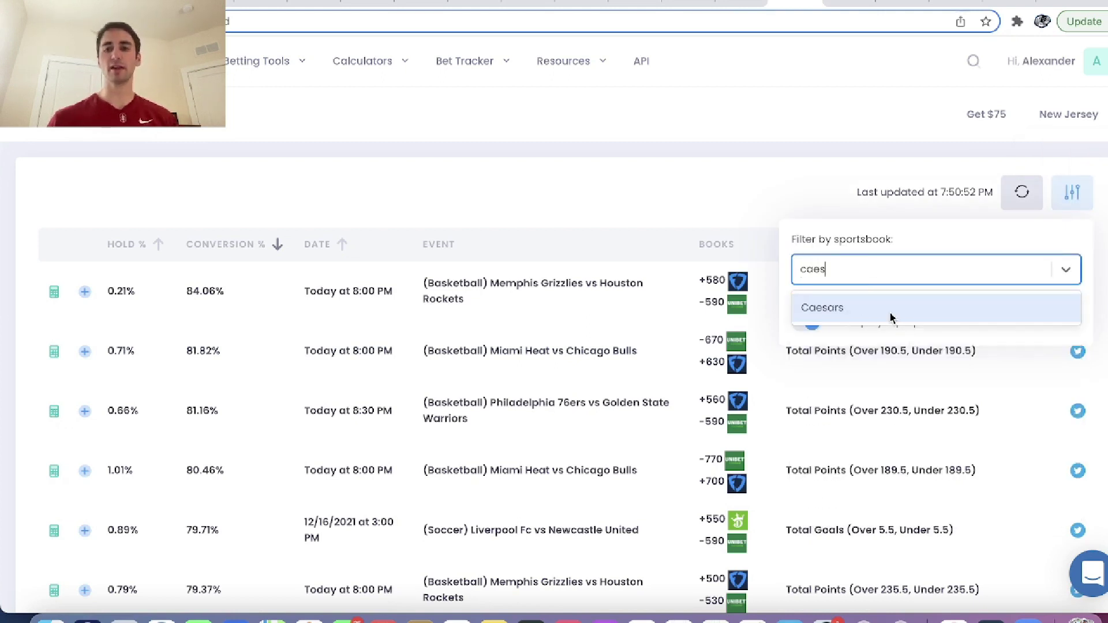
{"action": "left_click", "coordinate": [892, 309]}
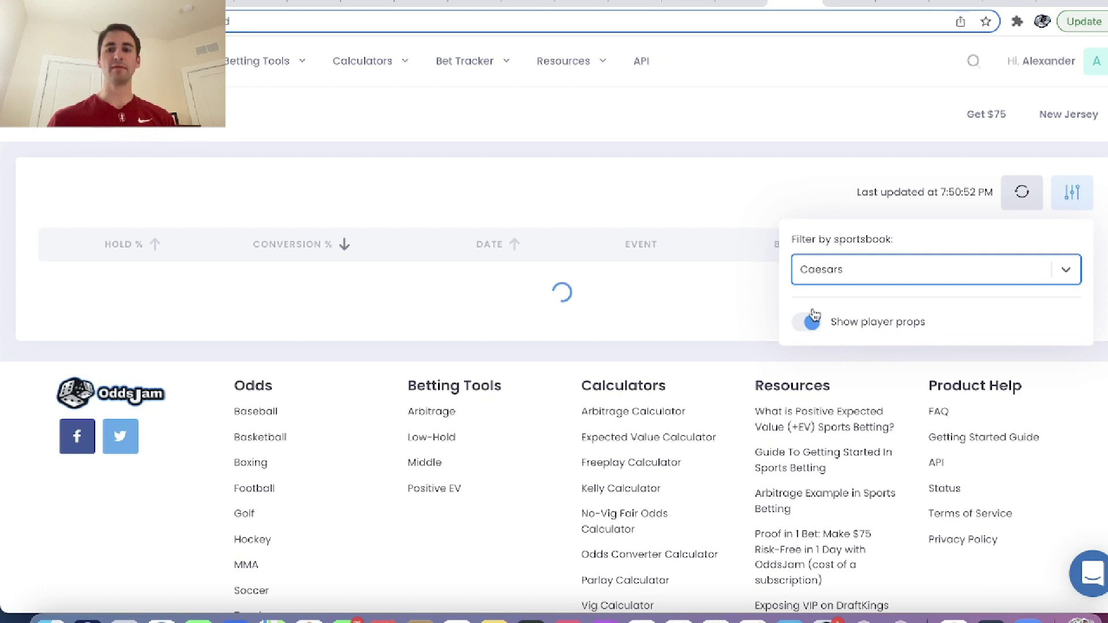
{"action": "left_click", "coordinate": [547, 215]}
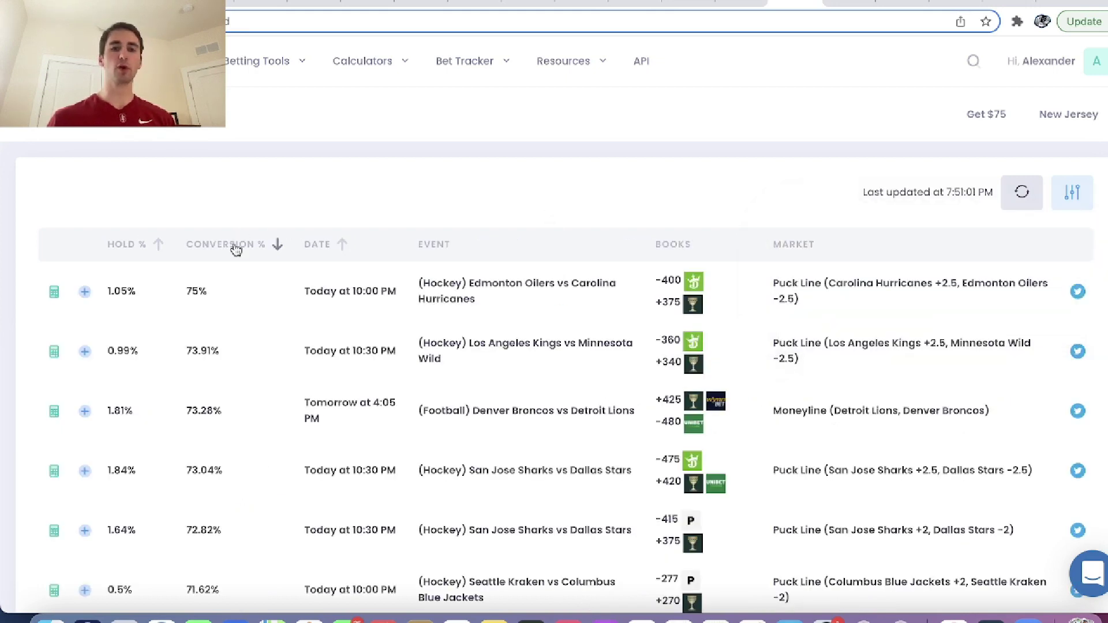
{"action": "left_click", "coordinate": [155, 245]}
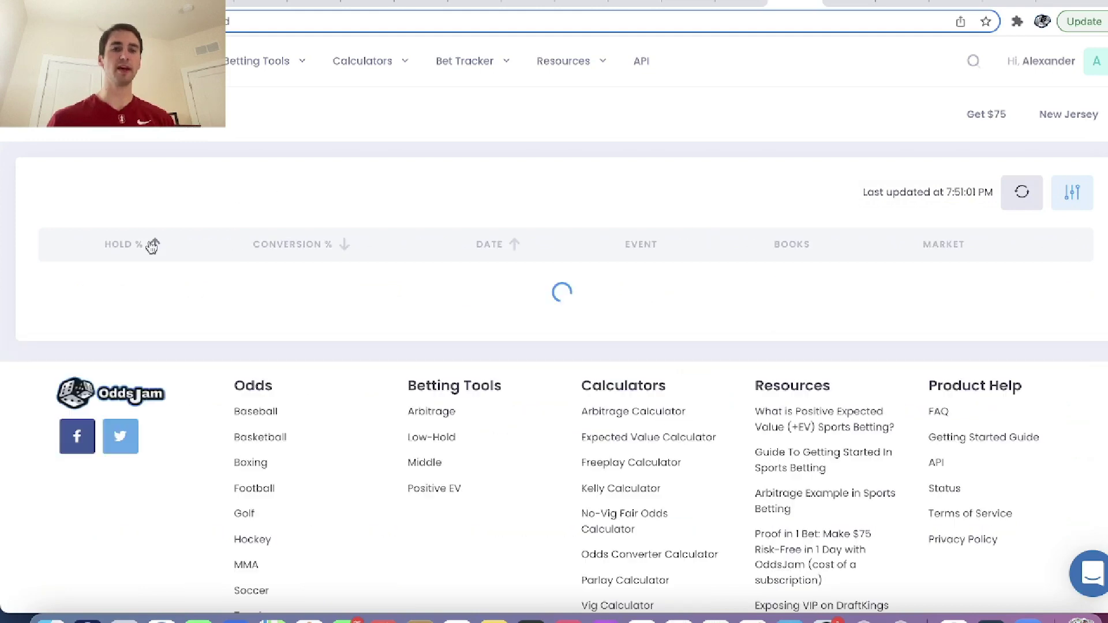
{"action": "left_click", "coordinate": [263, 245]}
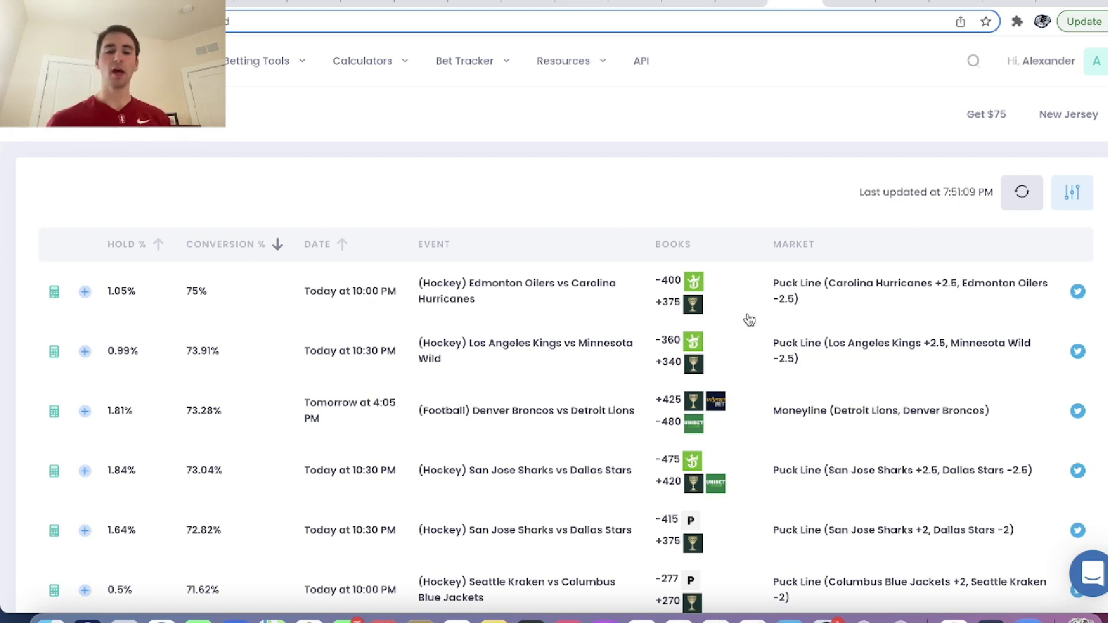
Calculate the hedge and profit for a $100 free play on Edmonton Oilers vs Carolina Hurricanes, highlight the profit, and close the calculator
{"action": "left_click", "coordinate": [54, 292]}
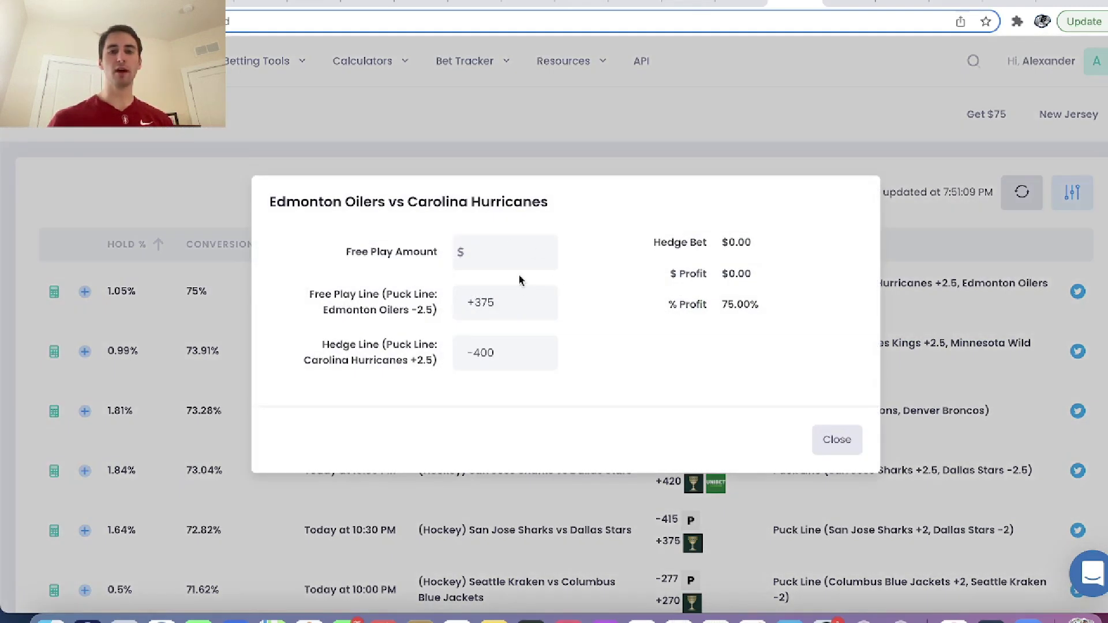
{"action": "left_click", "coordinate": [508, 247]}
{"action": "type", "text": "100"}
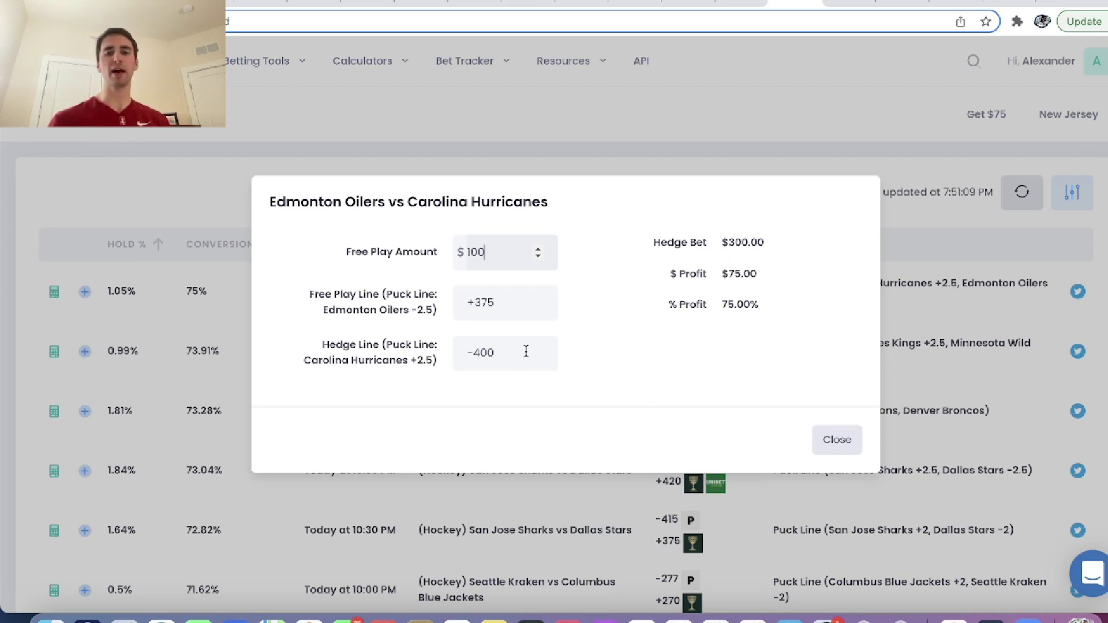
{"action": "triple_click", "coordinate": [699, 276]}
{"action": "left_click_drag", "start_coordinate": [772, 278], "coordinate": [650, 284]}
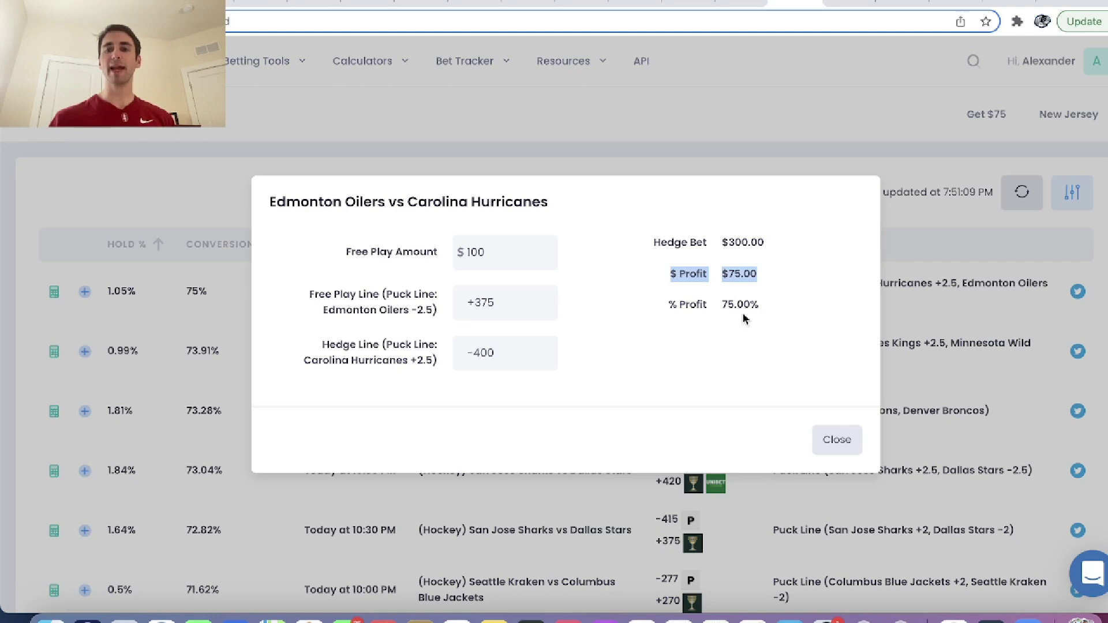
{"action": "left_click", "coordinate": [836, 441]}
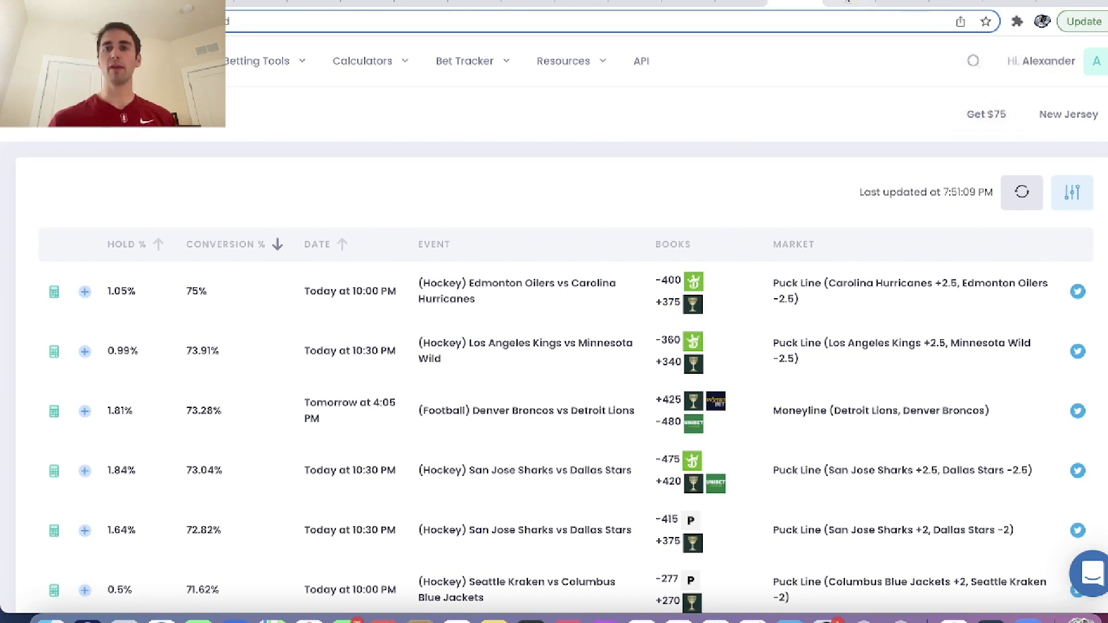
Return to the promo EV spreadsheet and go through the conversion rate, estimated cash value and Loss to Vig cells in column A
{"action": "left_click", "coordinate": [848, 3]}
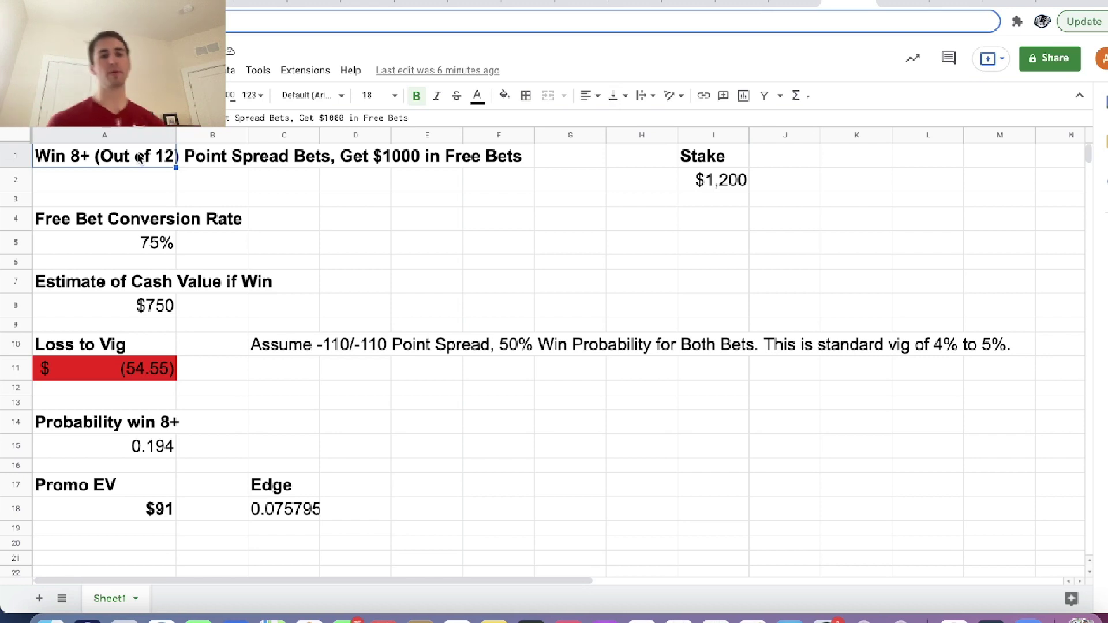
{"action": "key", "text": "Down"}
{"action": "key", "text": "Down"}
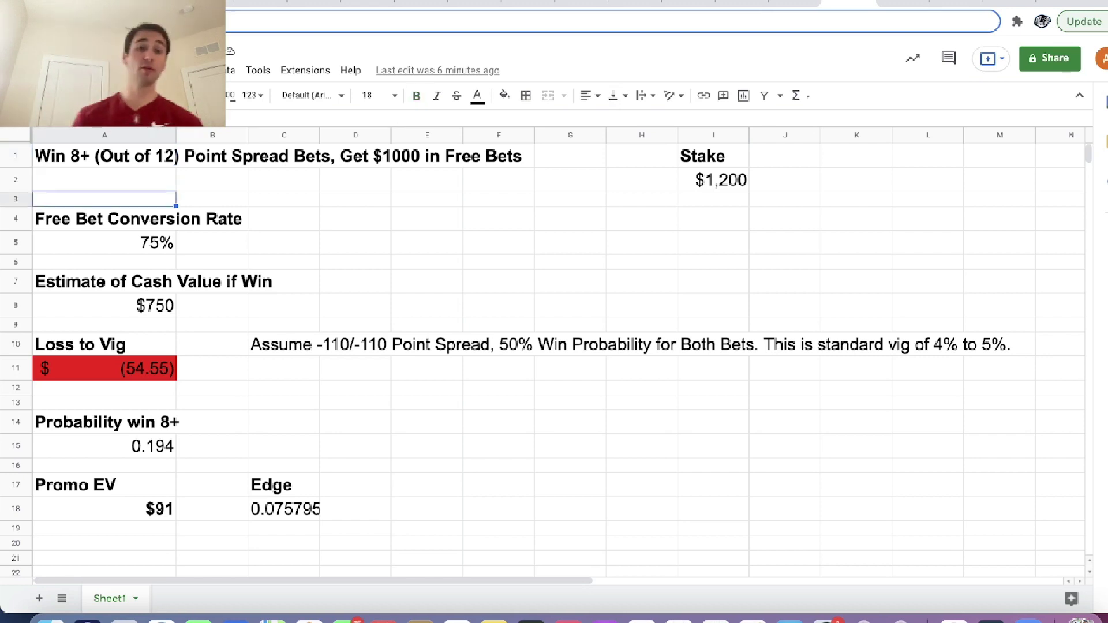
{"action": "key", "text": "Down"}
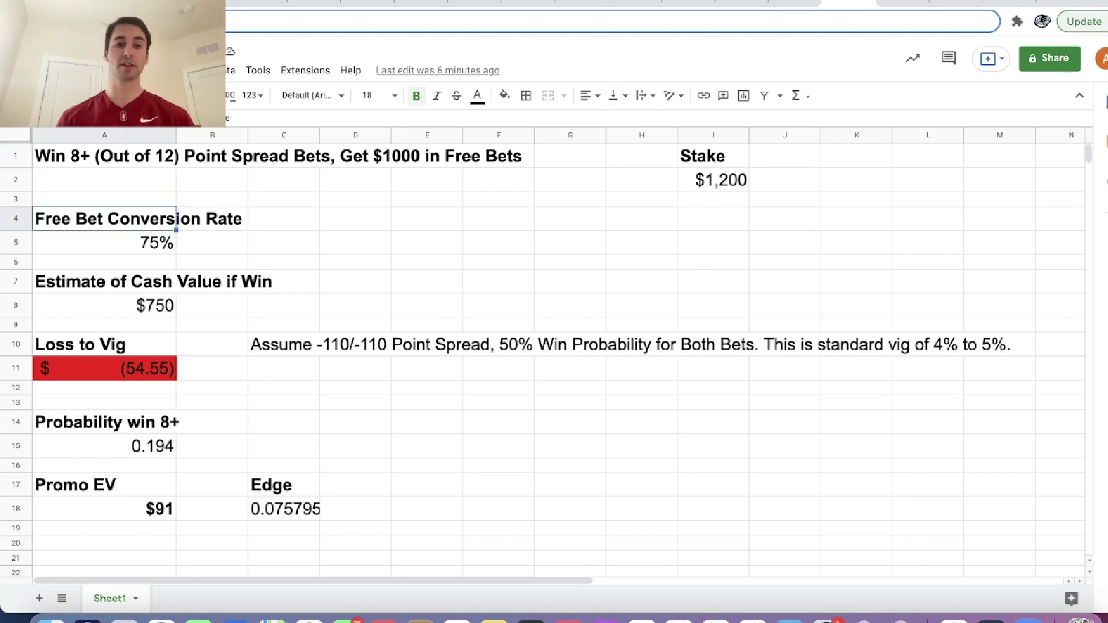
{"action": "key", "text": "Down"}
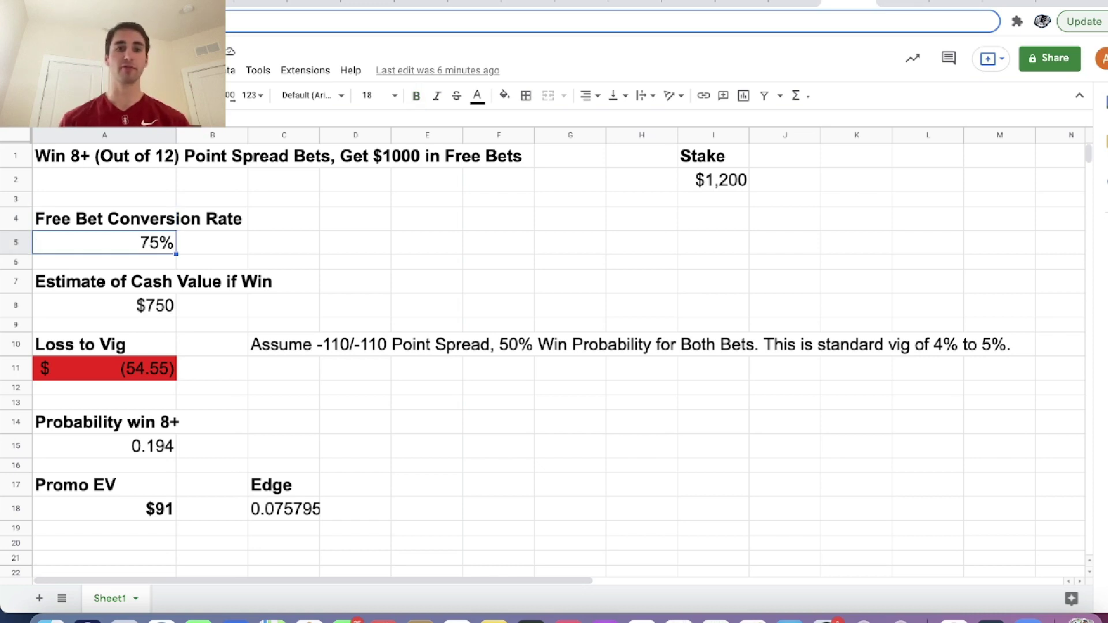
{"action": "key", "text": "Down"}
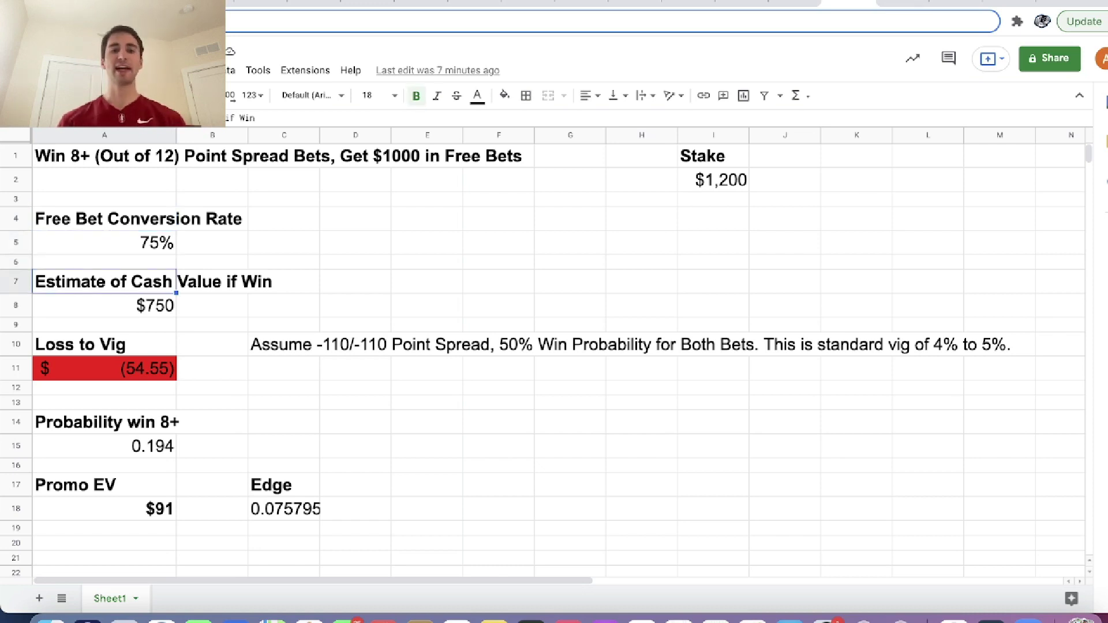
{"action": "key", "text": "Down"}
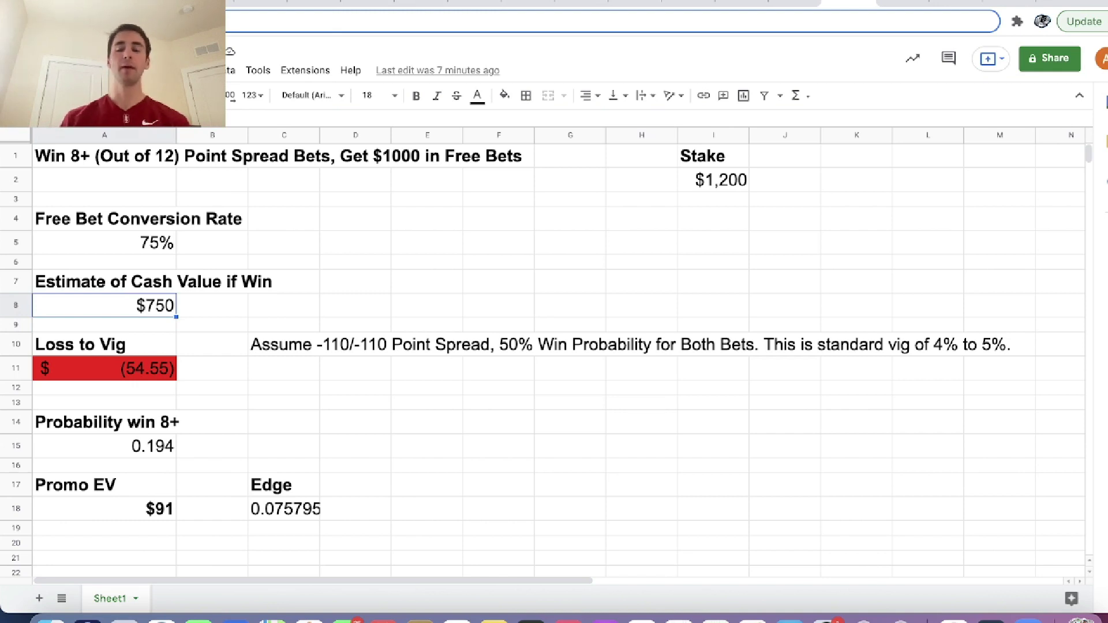
{"action": "key", "text": "Down"}
{"action": "key", "text": "Down"}
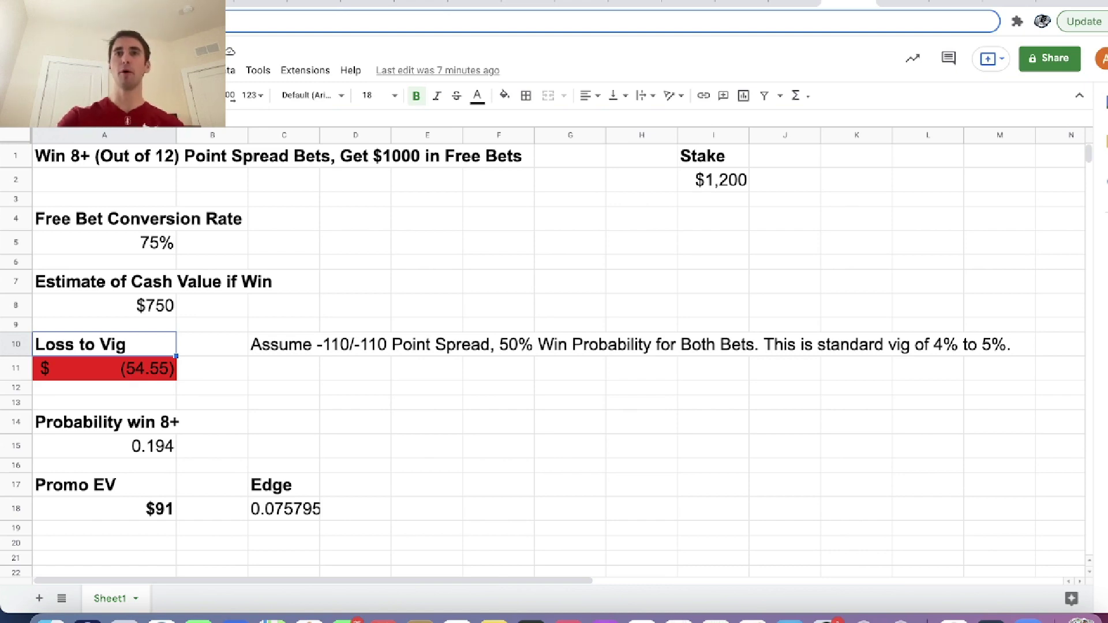
Return to the Caesars sportsbook and open its main betting page from the Bet the Board promotion
{"action": "key", "text": "ctrl+Tab"}
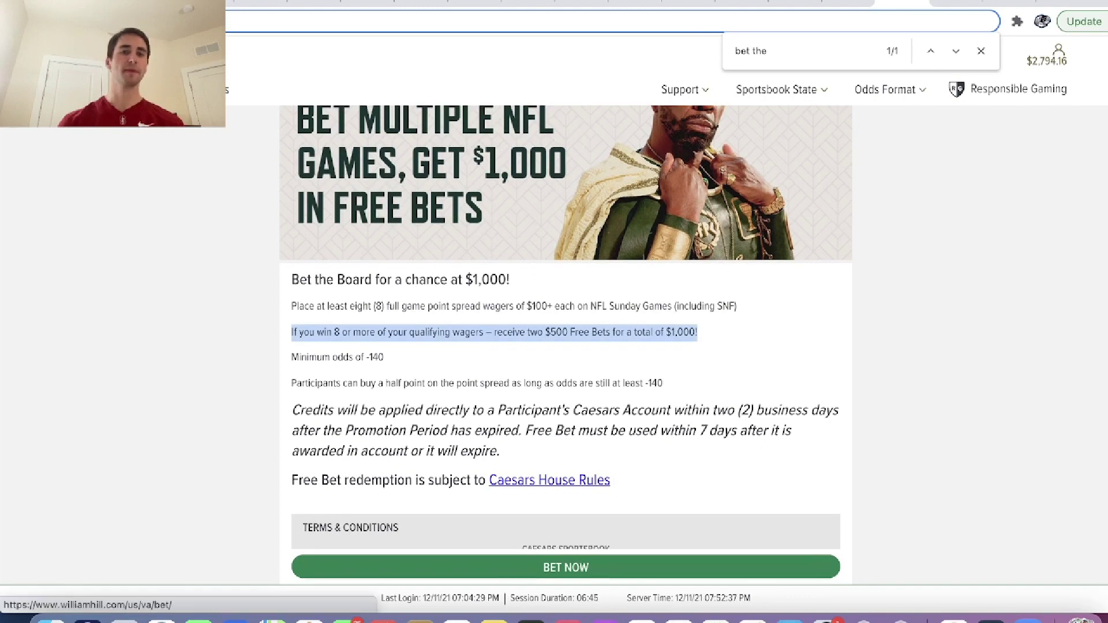
{"action": "left_click", "coordinate": [566, 567]}
{"action": "scroll", "coordinate": [133, 254], "scroll_direction": "down", "scroll_amount": 1}
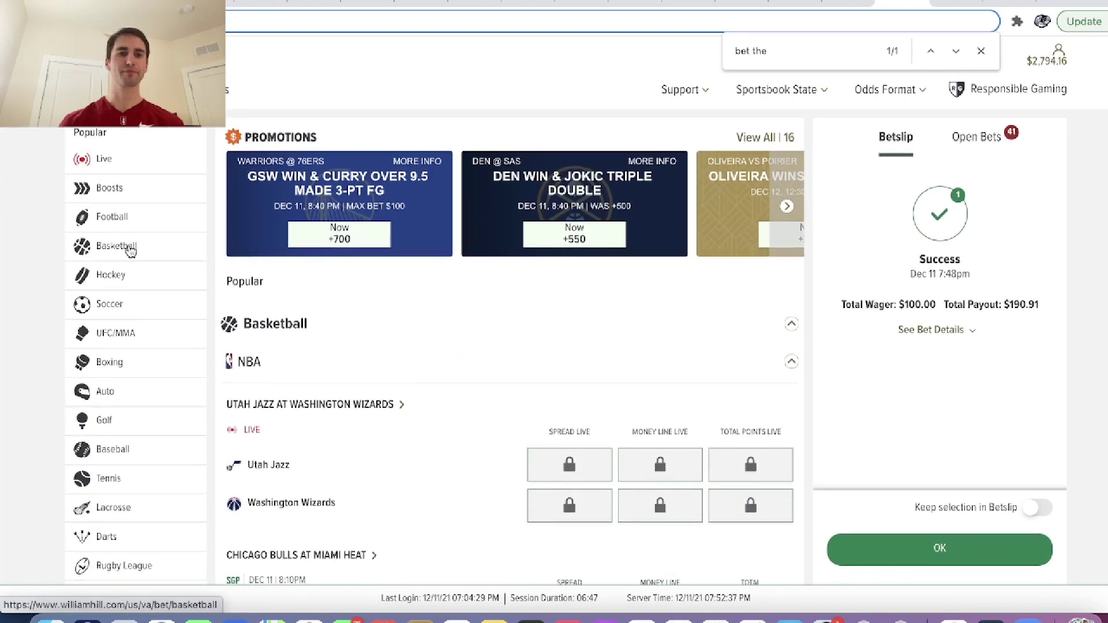
Open the football betting page, collapse the NCAAF section and bring up the NFL game spreads
{"action": "left_click", "coordinate": [131, 223]}
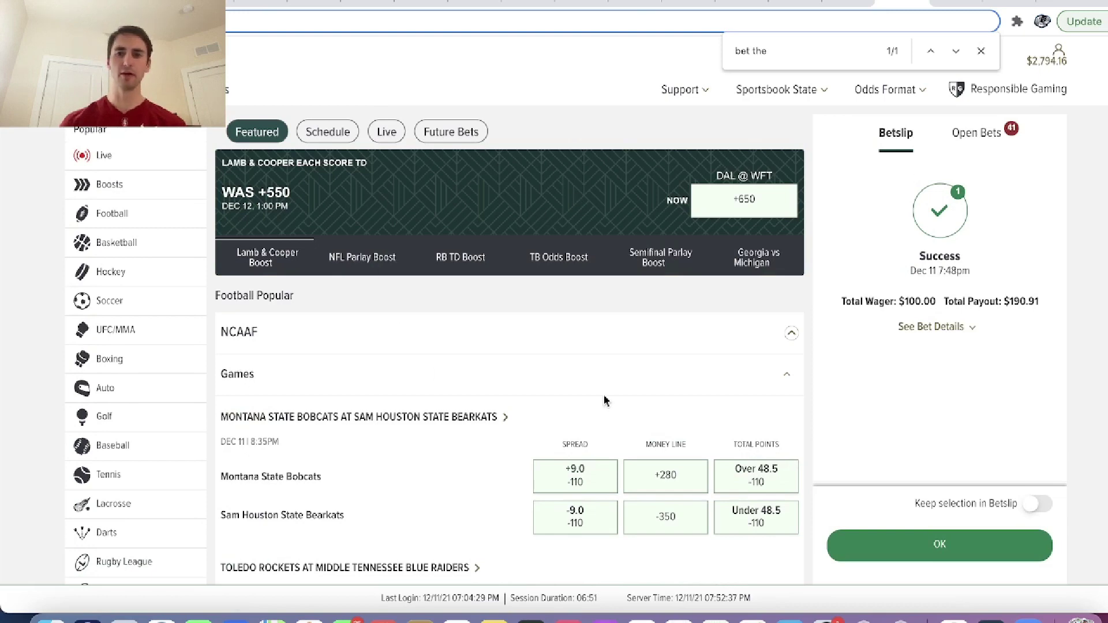
{"action": "left_click", "coordinate": [792, 334]}
{"action": "scroll", "coordinate": [515, 488], "scroll_direction": "down", "scroll_amount": 3}
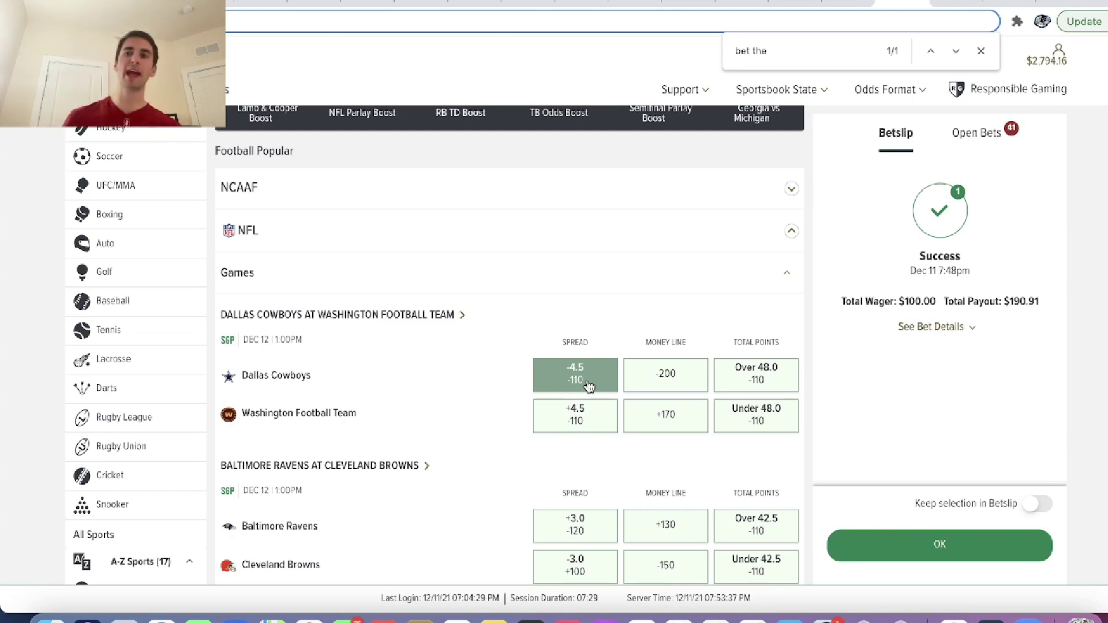
Return to the promo EV spreadsheet and inspect the Loss to Vig formula in A11 without changing it
{"action": "left_click", "coordinate": [951, 5]}
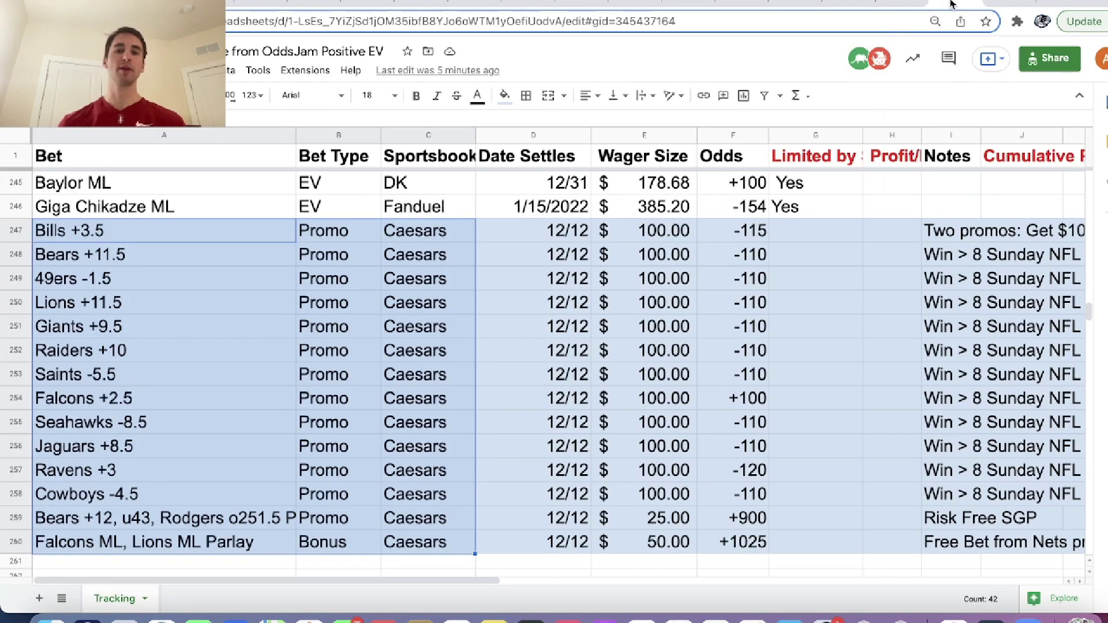
{"action": "left_click", "coordinate": [858, 2]}
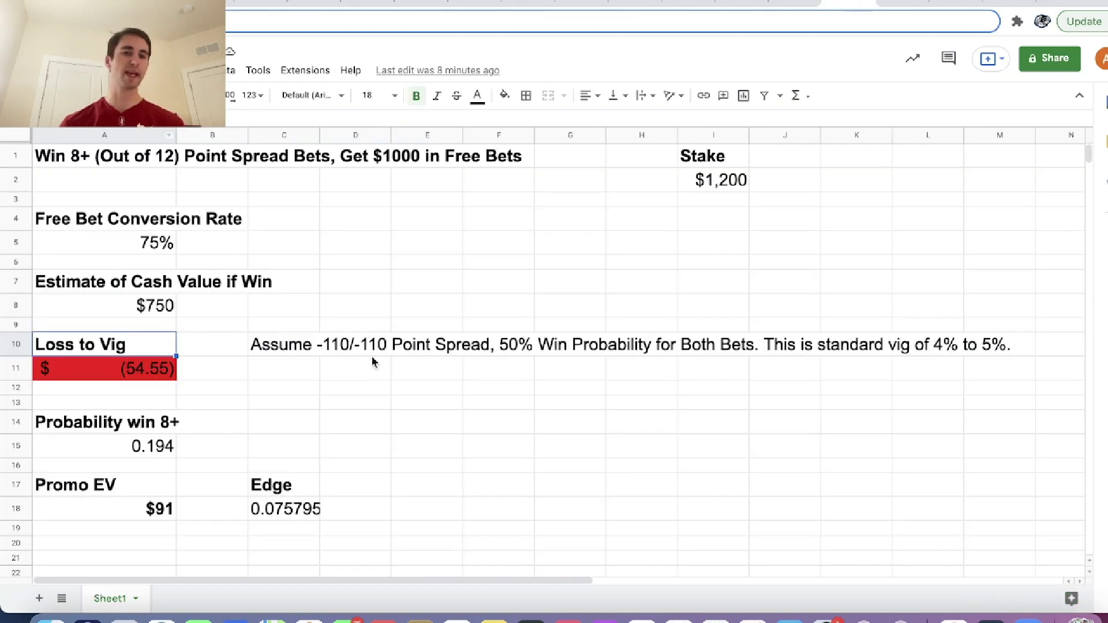
{"action": "left_click", "coordinate": [167, 376]}
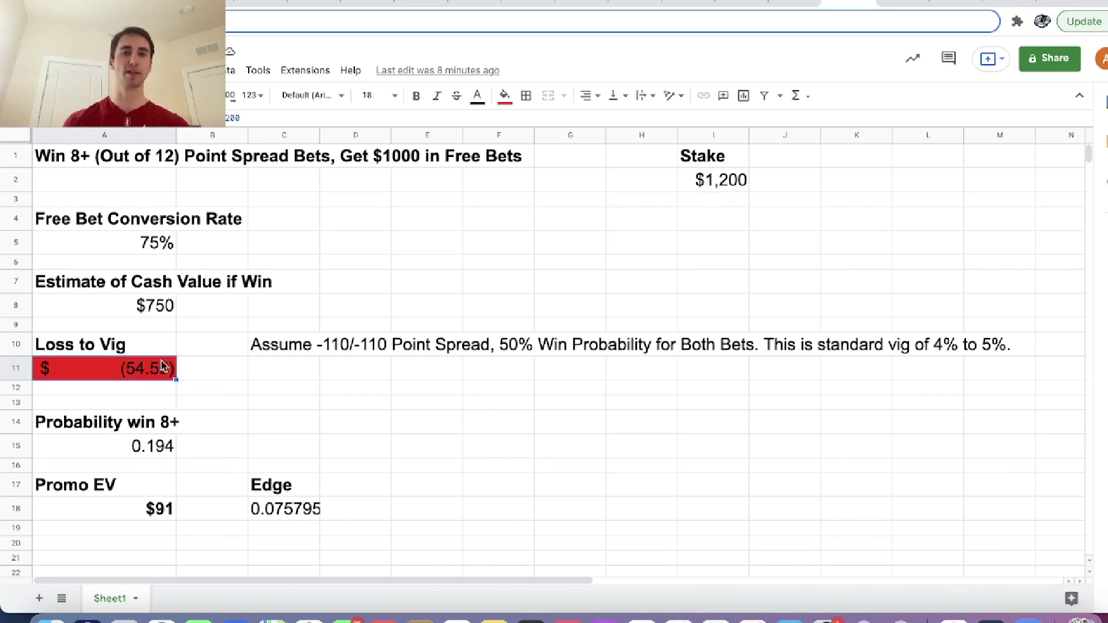
{"action": "left_click", "coordinate": [239, 116]}
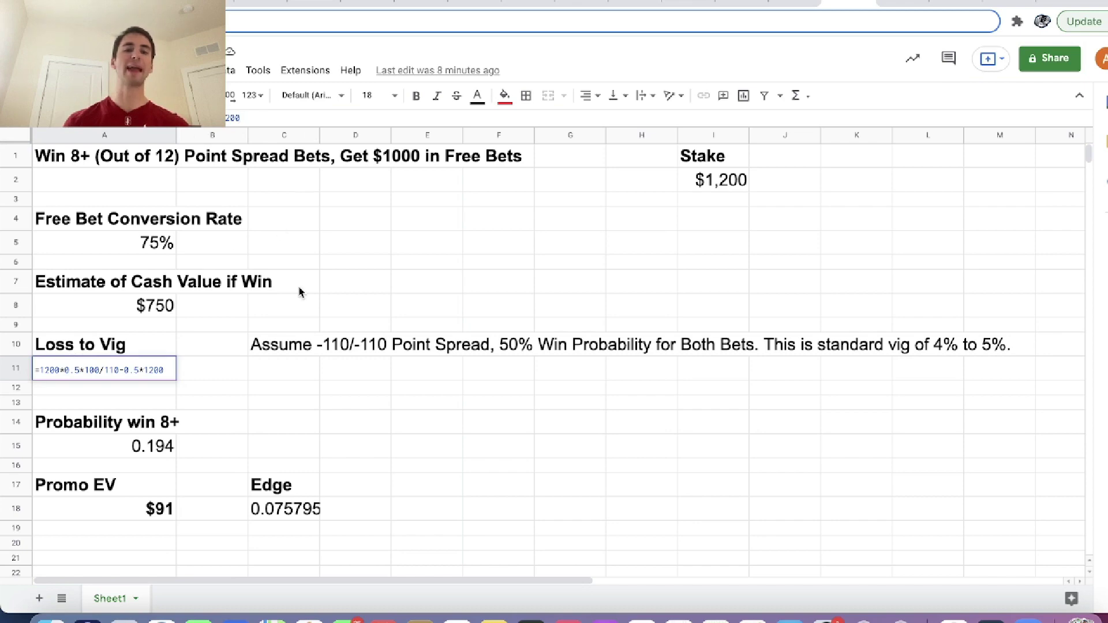
{"action": "key", "text": "Return"}
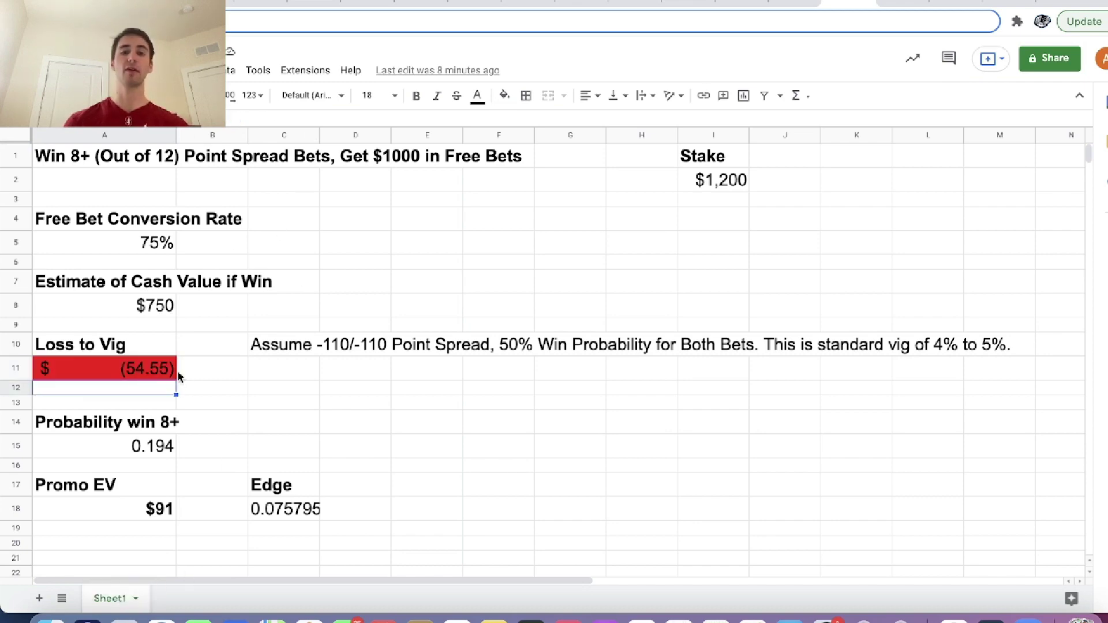
Calculate the expected value of a $1200 wager at -110 odds with 50% win probability in OddsJam's Expected Value Calculator, and highlight the result
{"action": "left_click", "coordinate": [793, 6]}
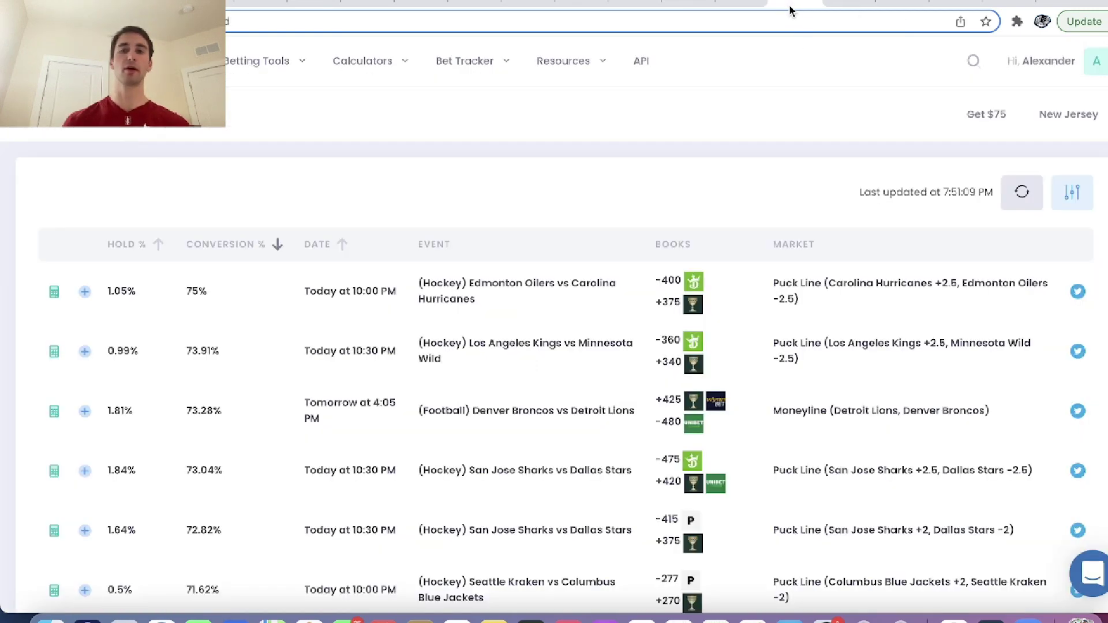
{"action": "mouse_move", "coordinate": [347, 70]}
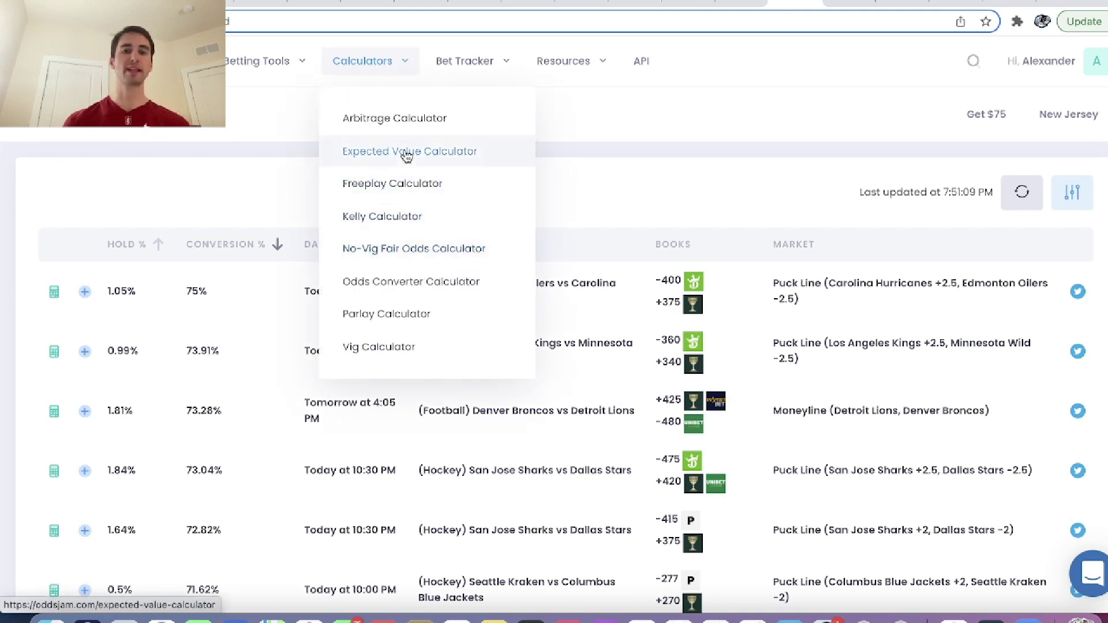
{"action": "left_click", "coordinate": [472, 152]}
{"action": "left_click", "coordinate": [199, 203]}
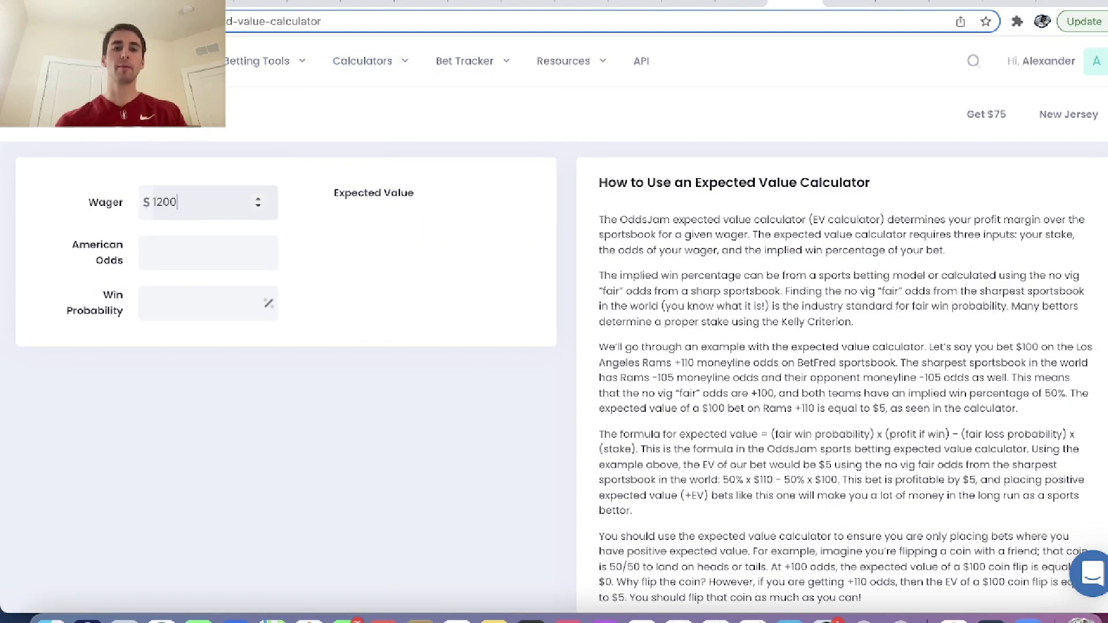
{"action": "left_click", "coordinate": [208, 253]}
{"action": "type", "text": "-110"}
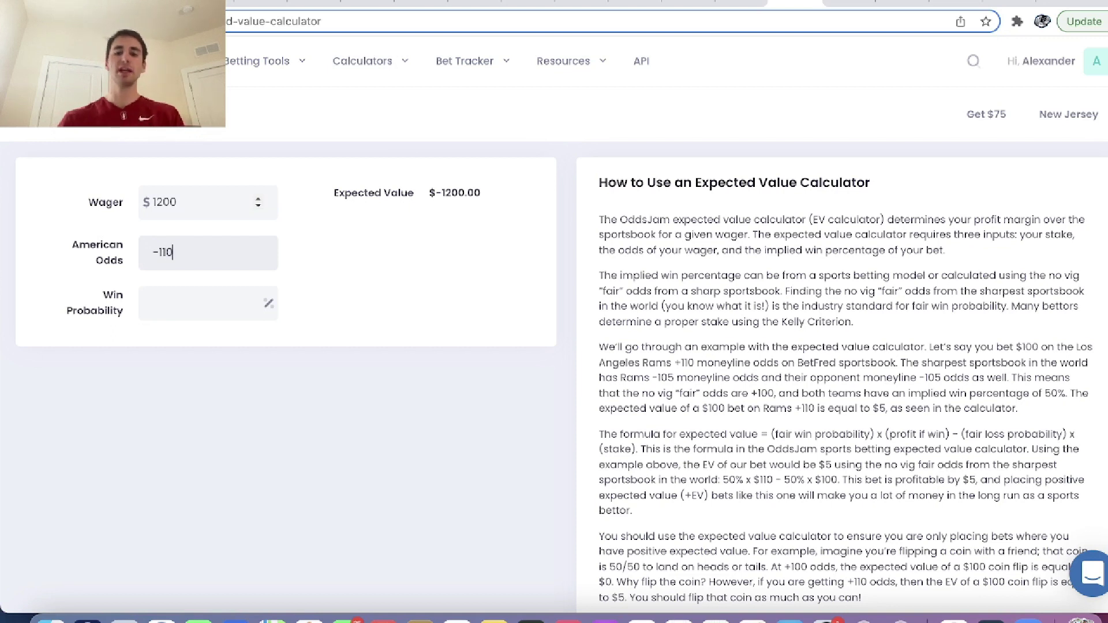
{"action": "left_click", "coordinate": [199, 303]}
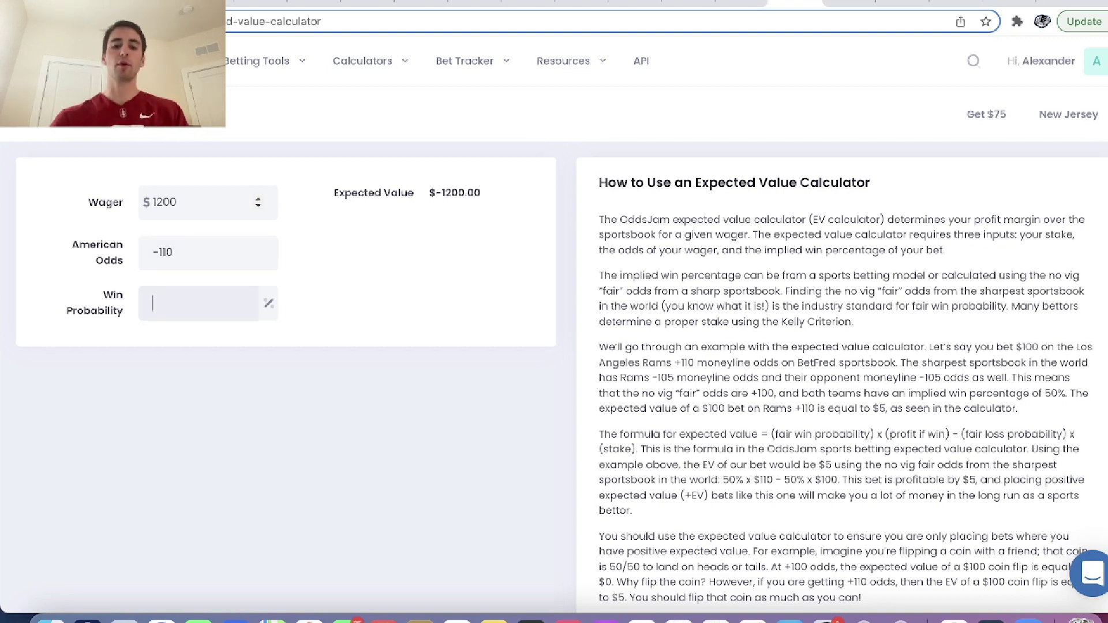
{"action": "type", "text": "50"}
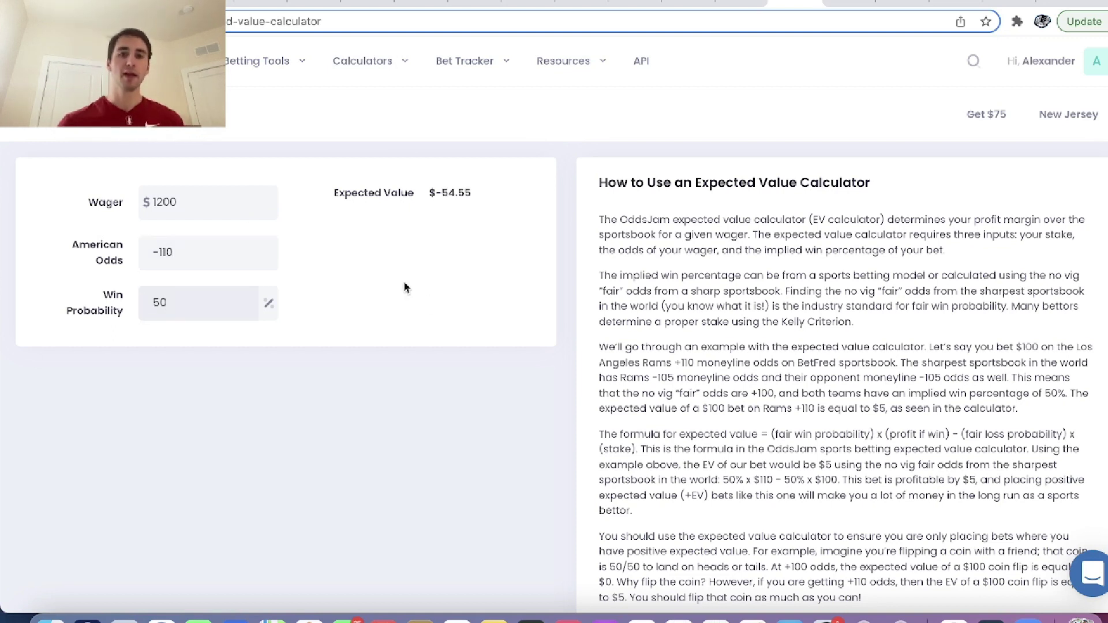
{"action": "left_click_drag", "start_coordinate": [334, 193], "coordinate": [479, 209]}
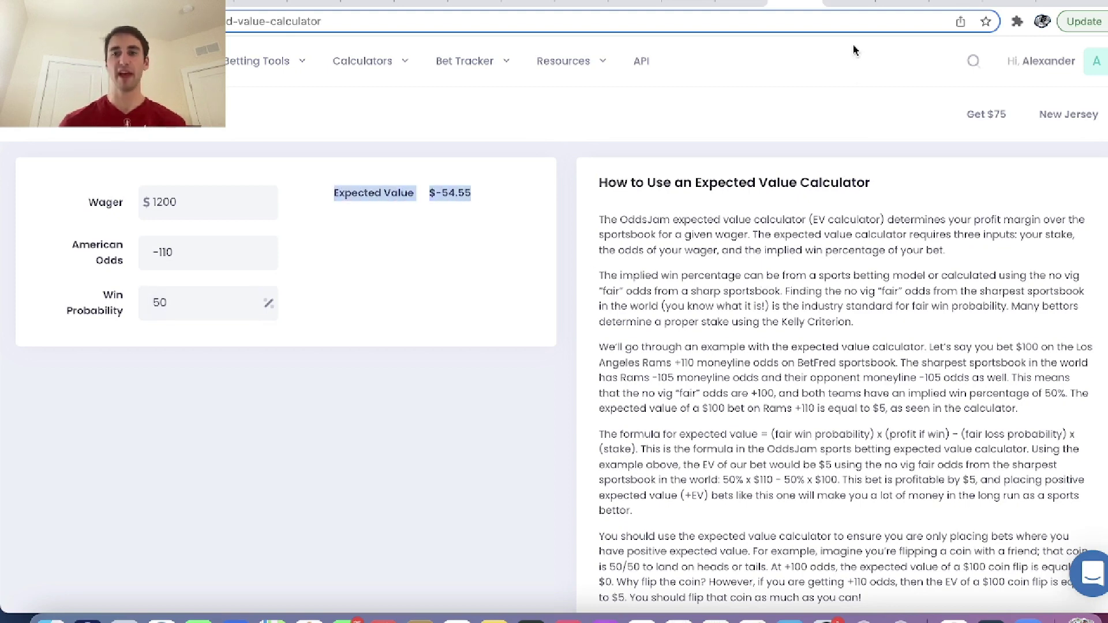
Switch to Stat Trek's Binomial Probability Calculator and highlight its single-trial success probability, number of trials and number of successes in turn
{"action": "left_click", "coordinate": [851, 2]}
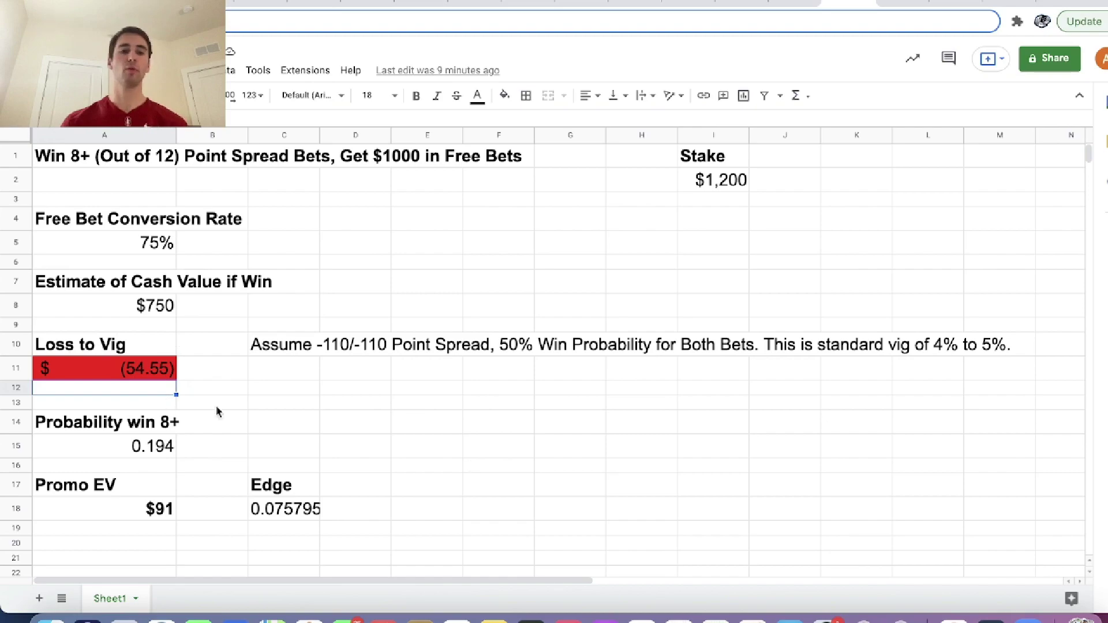
{"action": "left_click", "coordinate": [1011, 9]}
{"action": "scroll", "coordinate": [647, 299], "scroll_direction": "up", "scroll_amount": 8}
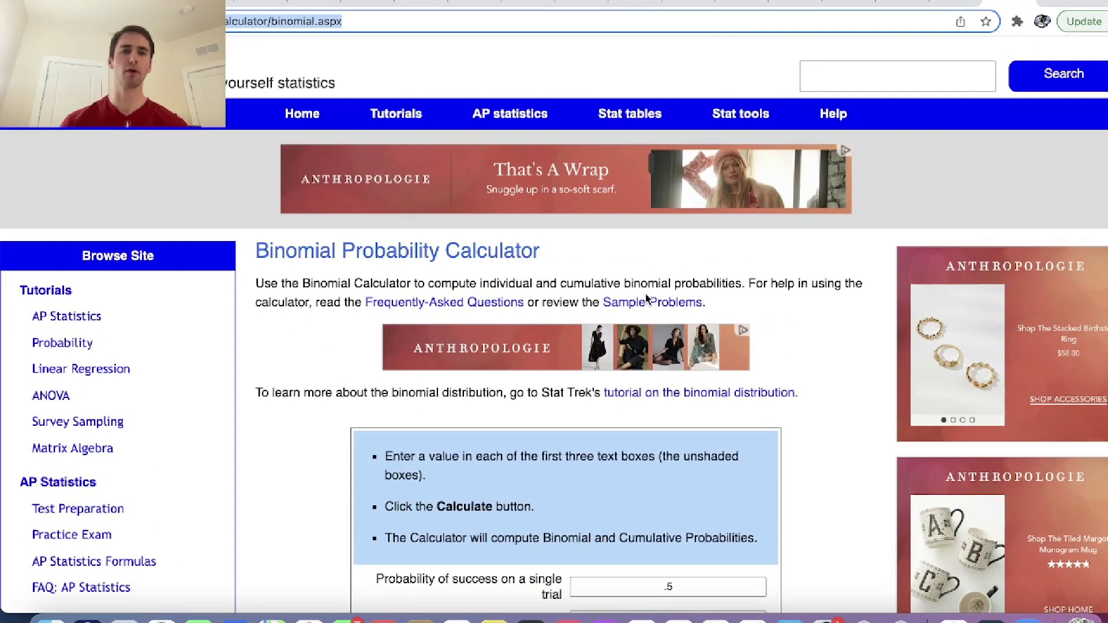
{"action": "scroll", "coordinate": [647, 299], "scroll_direction": "down", "scroll_amount": 5}
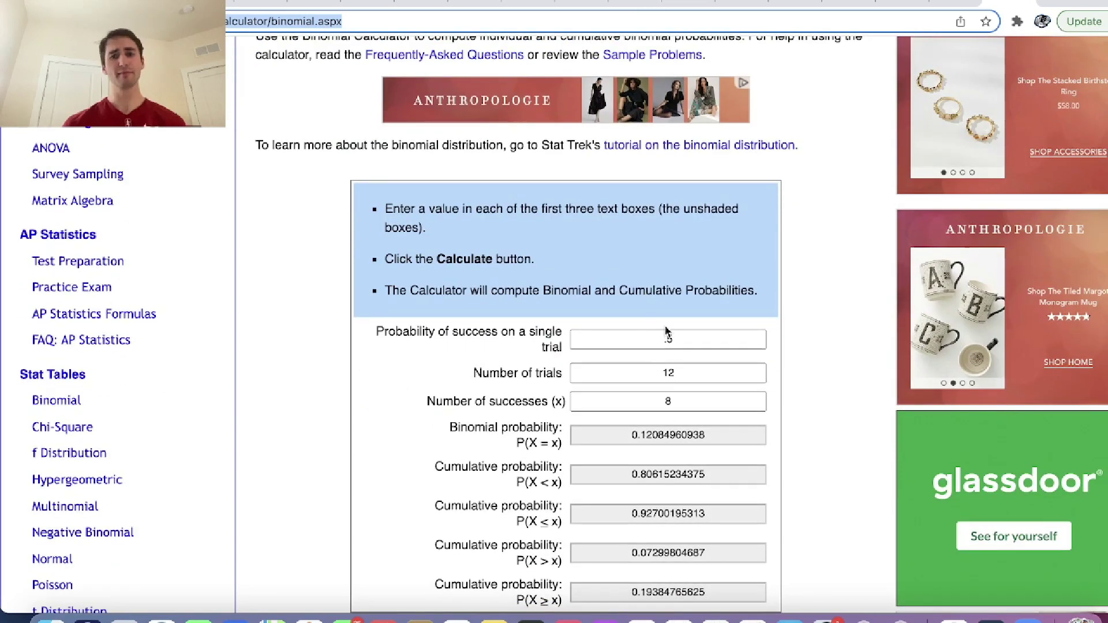
{"action": "left_click_drag", "start_coordinate": [692, 345], "coordinate": [550, 333]}
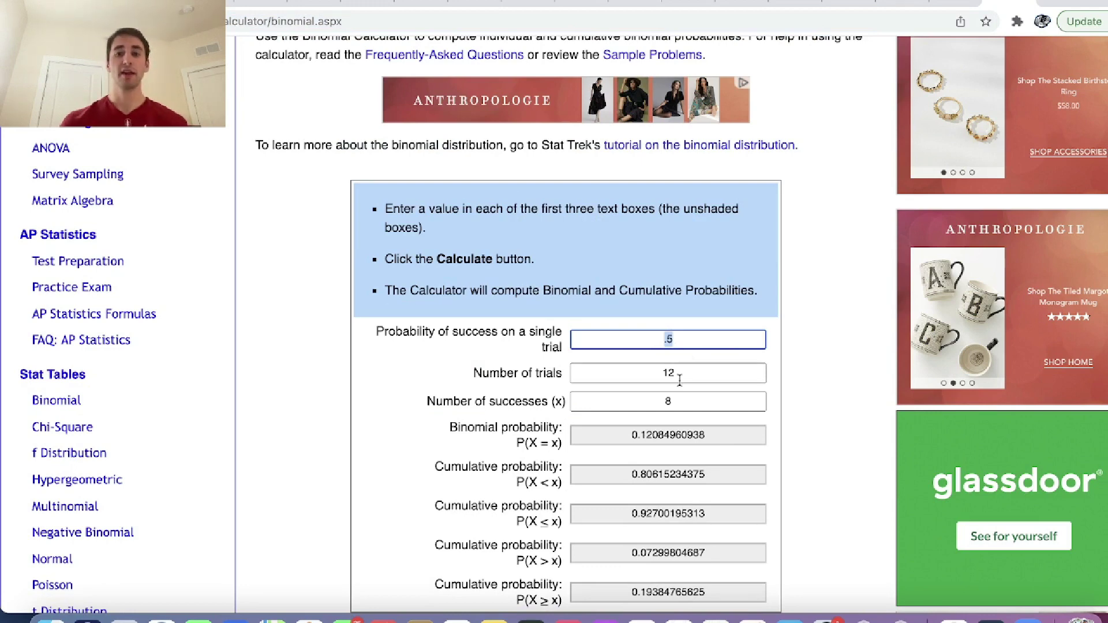
{"action": "left_click_drag", "start_coordinate": [680, 380], "coordinate": [617, 371]}
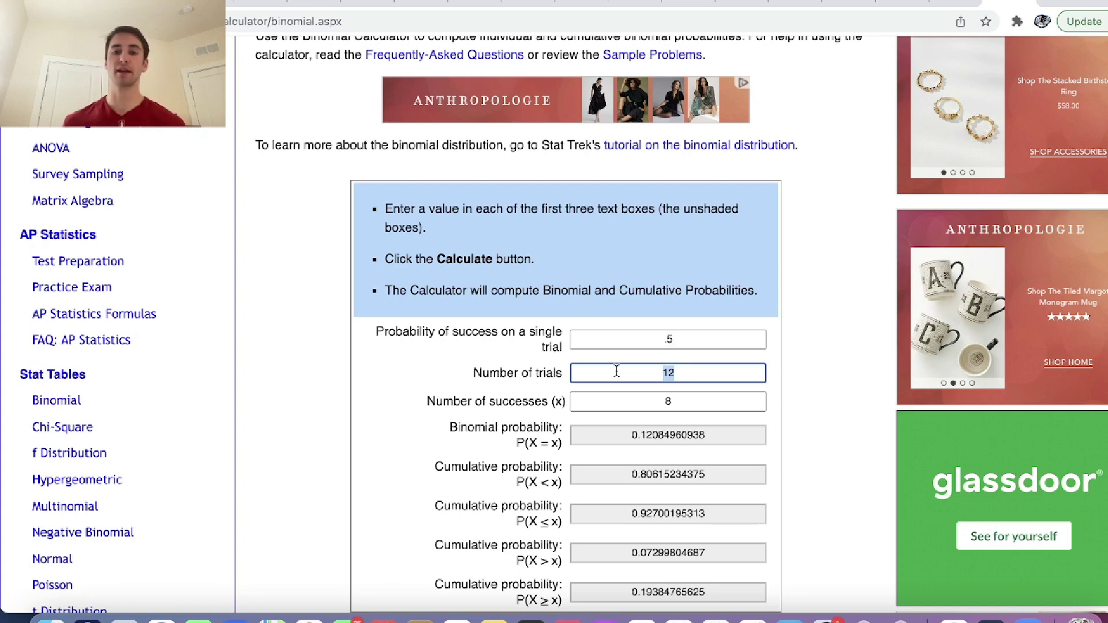
{"action": "left_click_drag", "start_coordinate": [688, 402], "coordinate": [642, 402]}
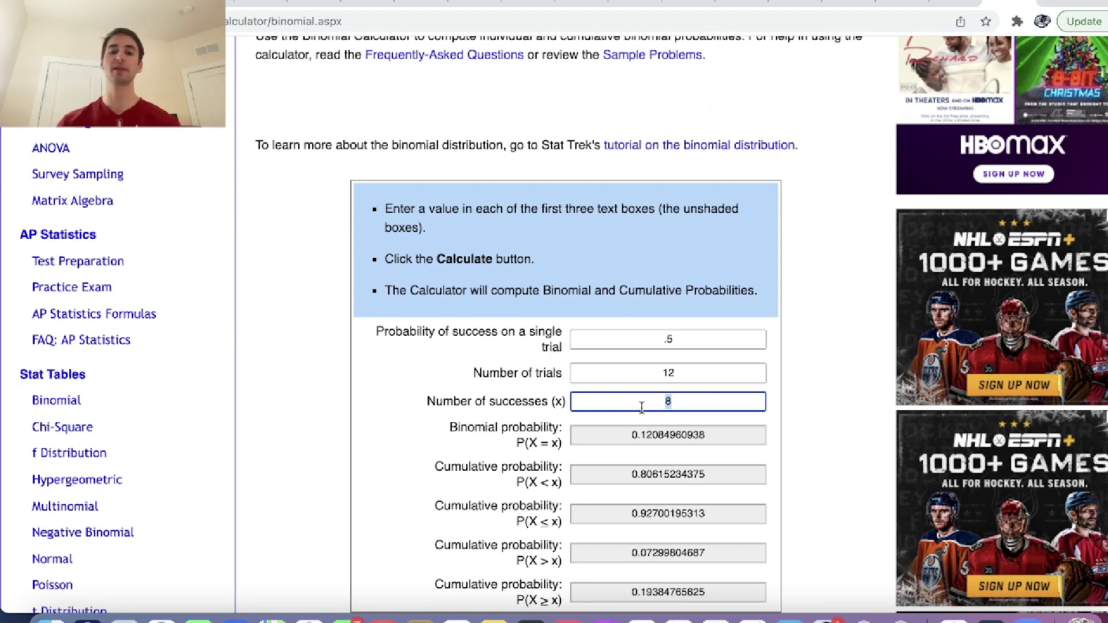
Highlight the cumulative probability P(X ≥ x) label among the binomial results
{"action": "scroll", "coordinate": [626, 537], "scroll_direction": "down", "scroll_amount": 3}
{"action": "left_click_drag", "start_coordinate": [442, 455], "coordinate": [567, 469]}
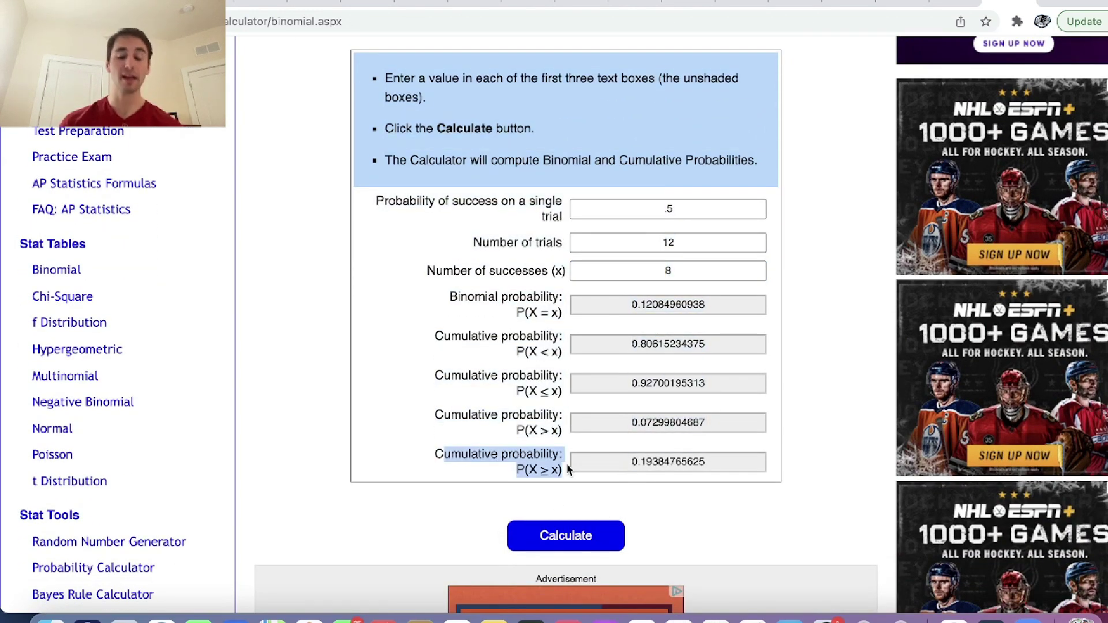
{"action": "triple_click", "coordinate": [448, 455]}
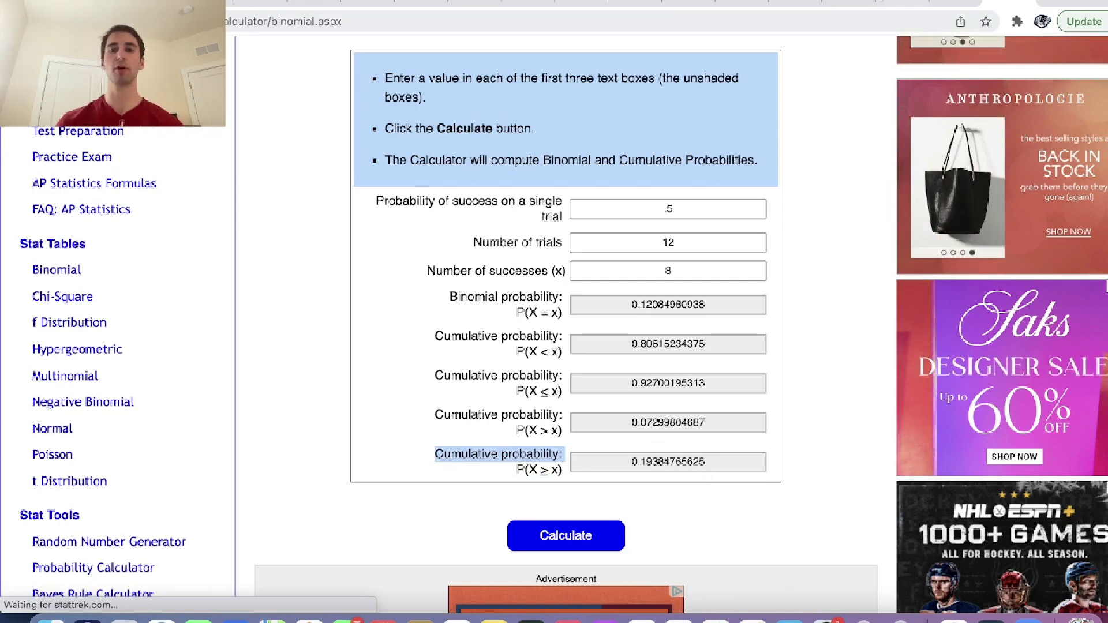
Return to the promo EV spreadsheet and inspect the Promo EV formula in A18 without changing it
{"action": "left_click", "coordinate": [846, 3]}
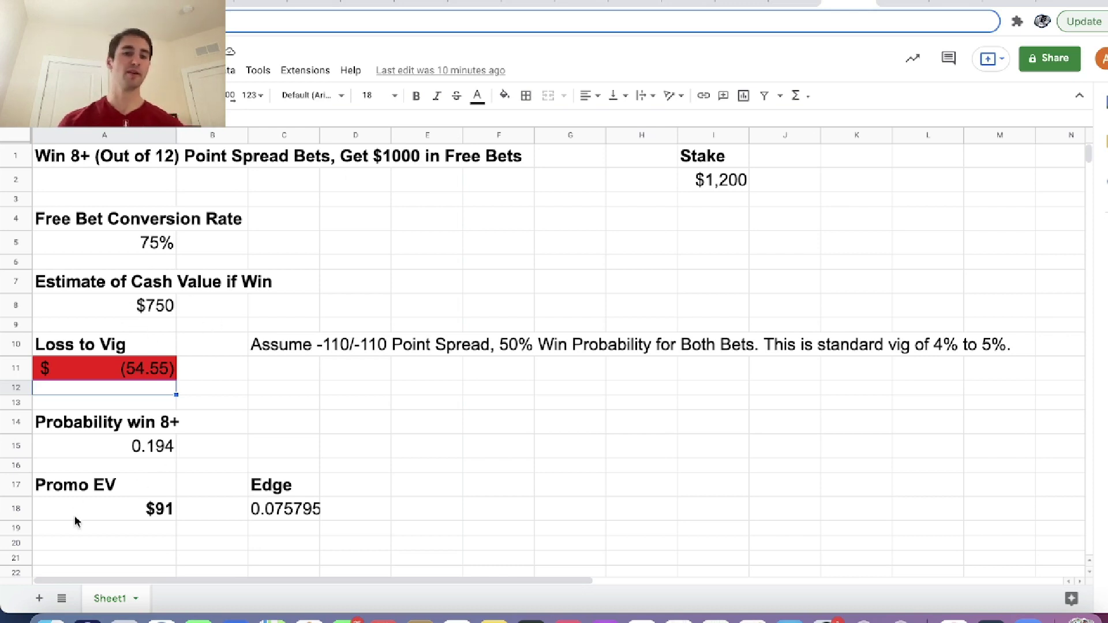
{"action": "left_click", "coordinate": [165, 517]}
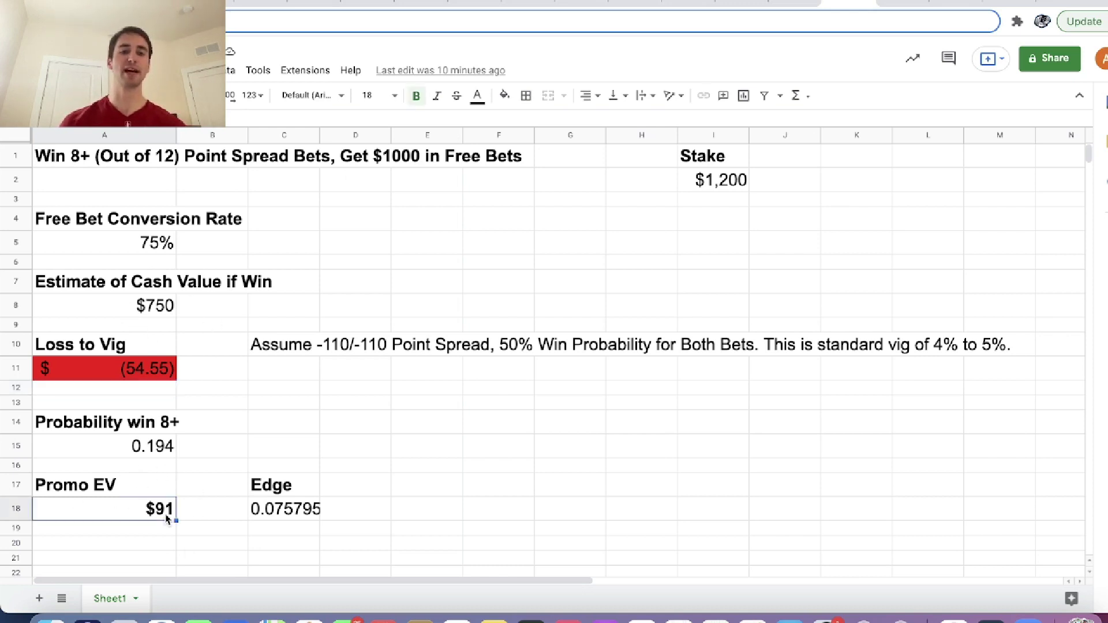
{"action": "key", "text": "Return"}
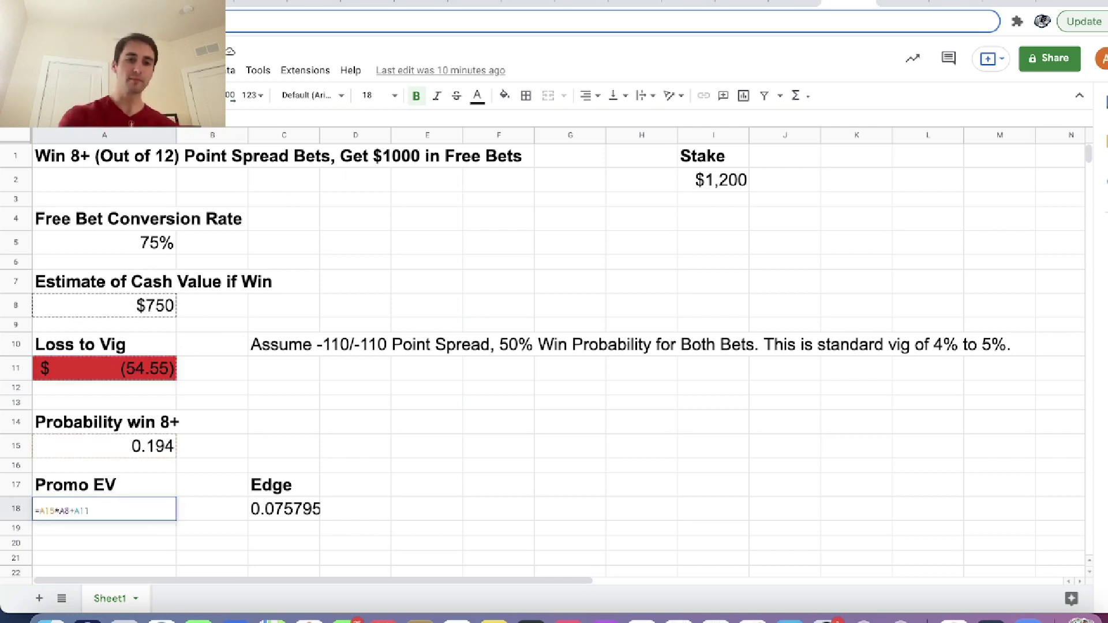
{"action": "key", "text": "Return"}
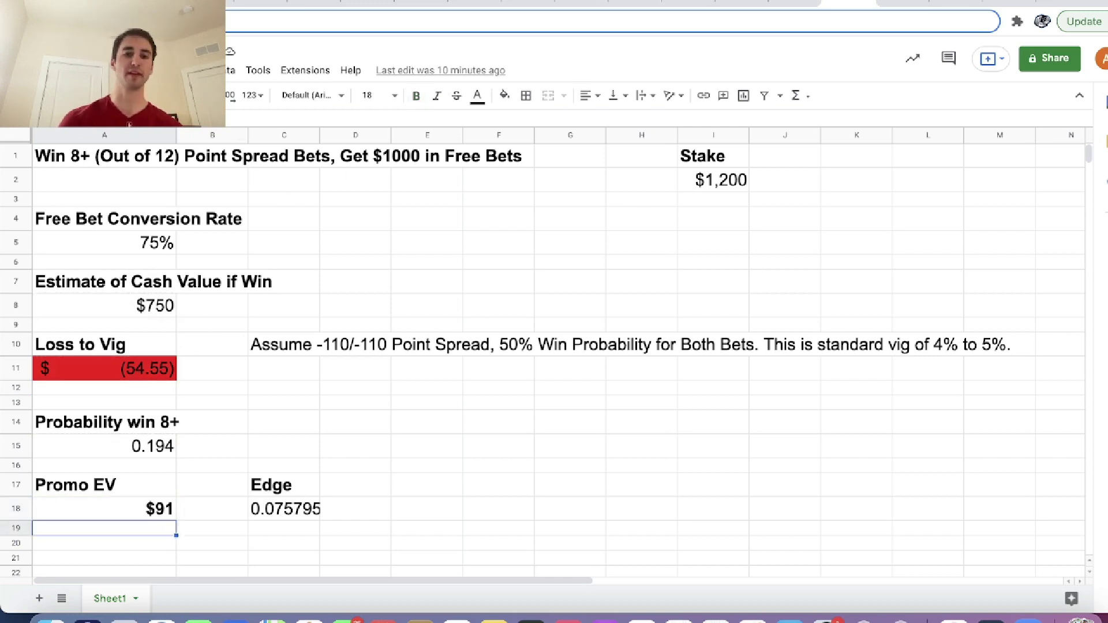
Enter the formula =.194*A8 in A20 to multiply the win probability by the estimated cash value
{"action": "key", "text": "Down"}
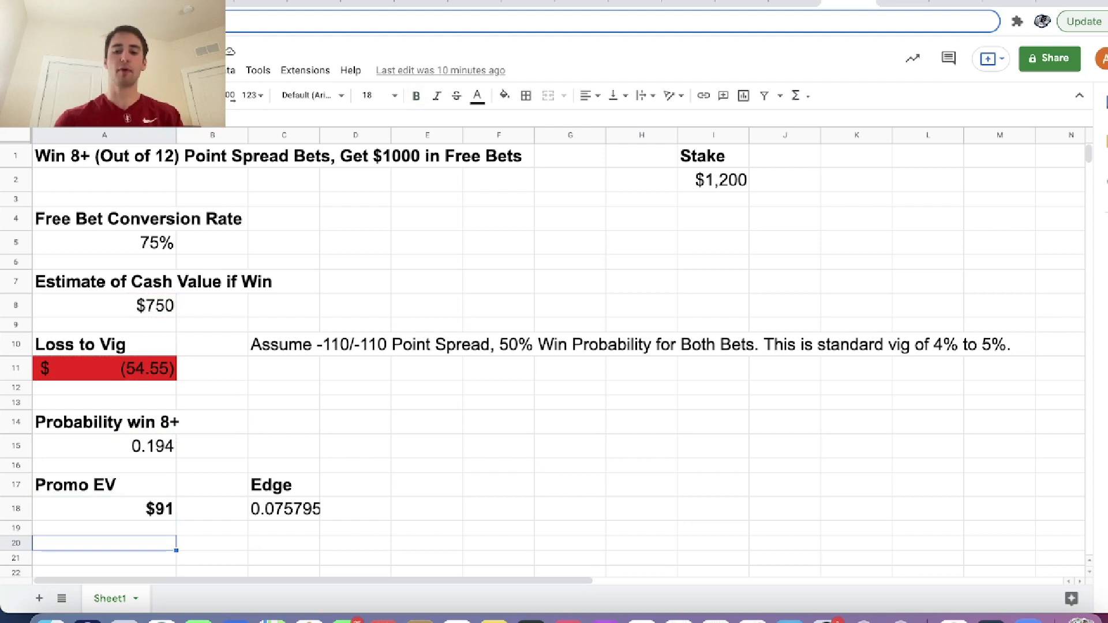
{"action": "type", "text": "=.194*"}
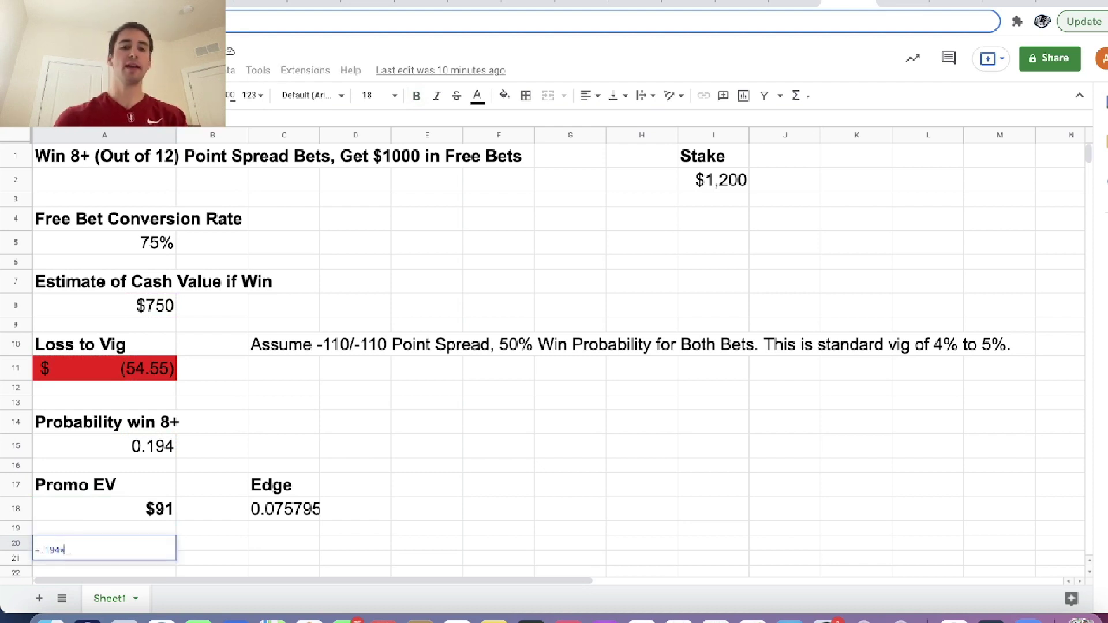
{"action": "key", "text": "Up"}
{"action": "key", "text": "Up"}
{"action": "key", "text": "Up"}
{"action": "key", "text": "Up"}
{"action": "key", "text": "Up"}
{"action": "key", "text": "Up"}
{"action": "key", "text": "Up"}
{"action": "key", "text": "Up"}
{"action": "key", "text": "Up"}
{"action": "key", "text": "Up"}
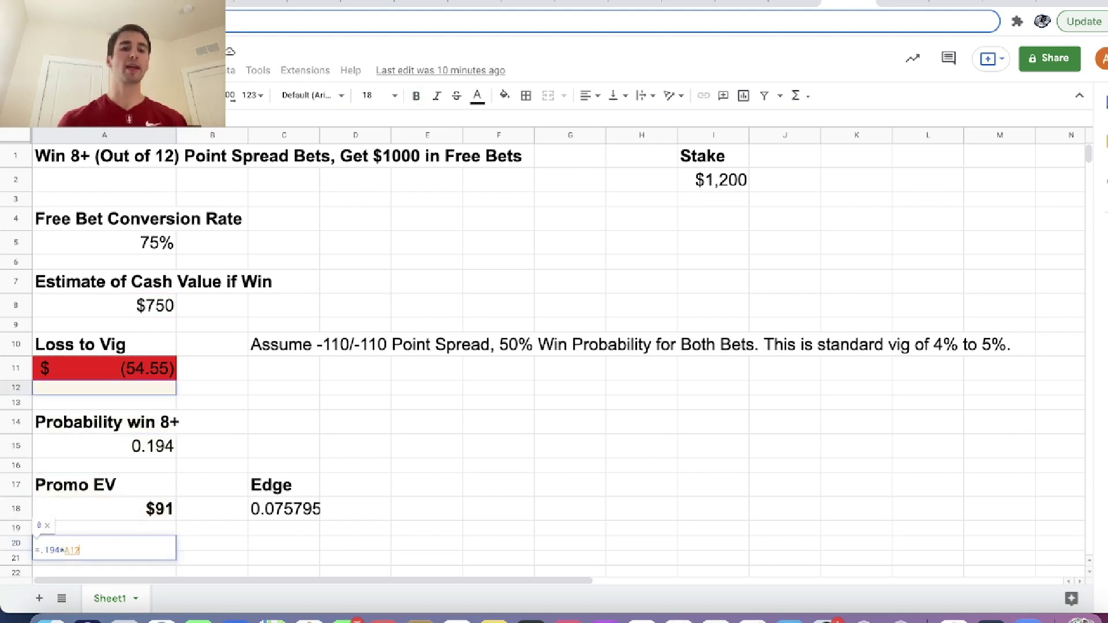
{"action": "key", "text": "Up"}
{"action": "key", "text": "Up"}
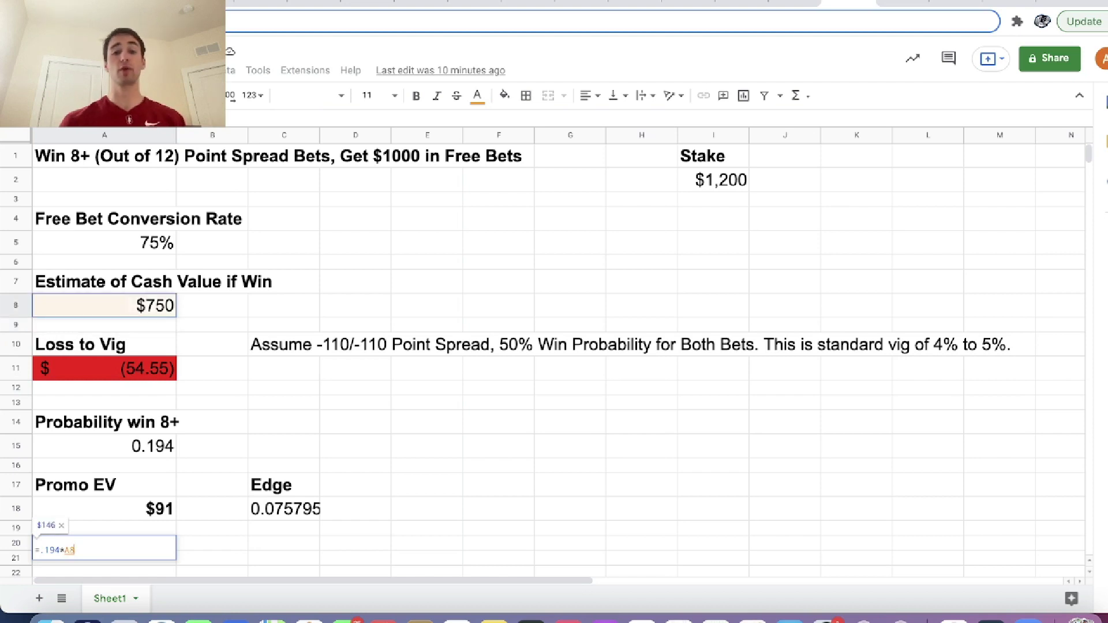
{"action": "key", "text": "Return"}
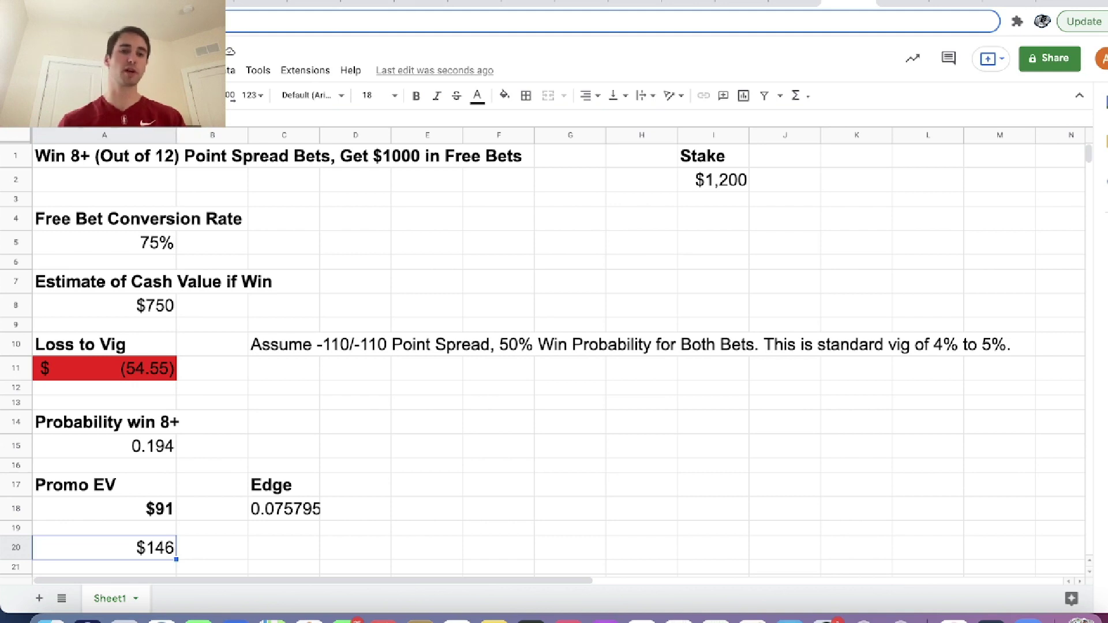
Compare the Loss to Vig amount in A11 with the calculation in A20
{"action": "key", "text": "Up"}
{"action": "key", "text": "Up"}
{"action": "key", "text": "Up"}
{"action": "key", "text": "Up"}
{"action": "key", "text": "Up"}
{"action": "key", "text": "Up"}
{"action": "key", "text": "Up"}
{"action": "key", "text": "Up"}
{"action": "key", "text": "Up"}
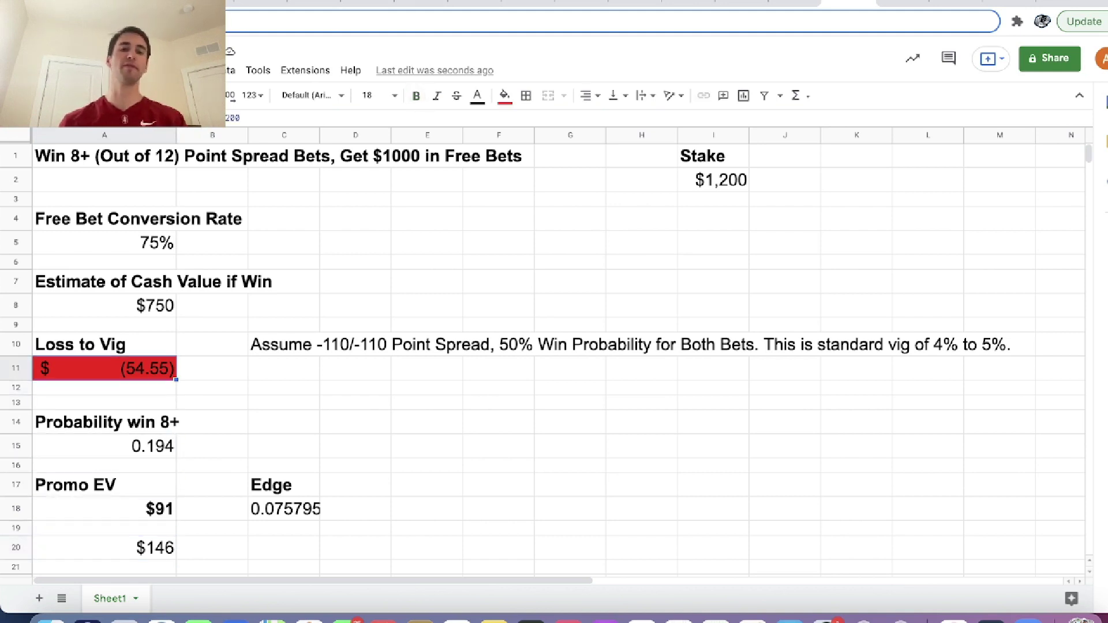
{"action": "key", "text": "Down"}
{"action": "key", "text": "Down"}
{"action": "key", "text": "Down"}
{"action": "key", "text": "Down"}
{"action": "key", "text": "Down"}
{"action": "key", "text": "Down"}
{"action": "key", "text": "Down"}
{"action": "key", "text": "Down"}
{"action": "key", "text": "Down"}
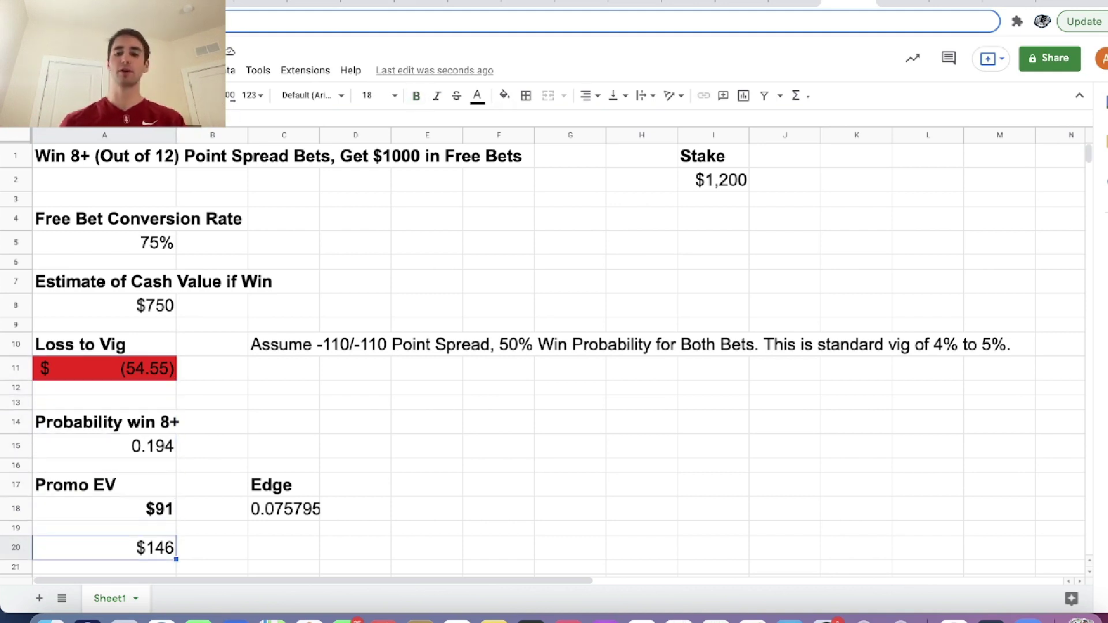
Clear the calculation from A20 and move back up to the Promo EV section
{"action": "key", "text": "Delete"}
{"action": "key", "text": "Up"}
{"action": "key", "text": "Up"}
{"action": "key", "text": "Up"}
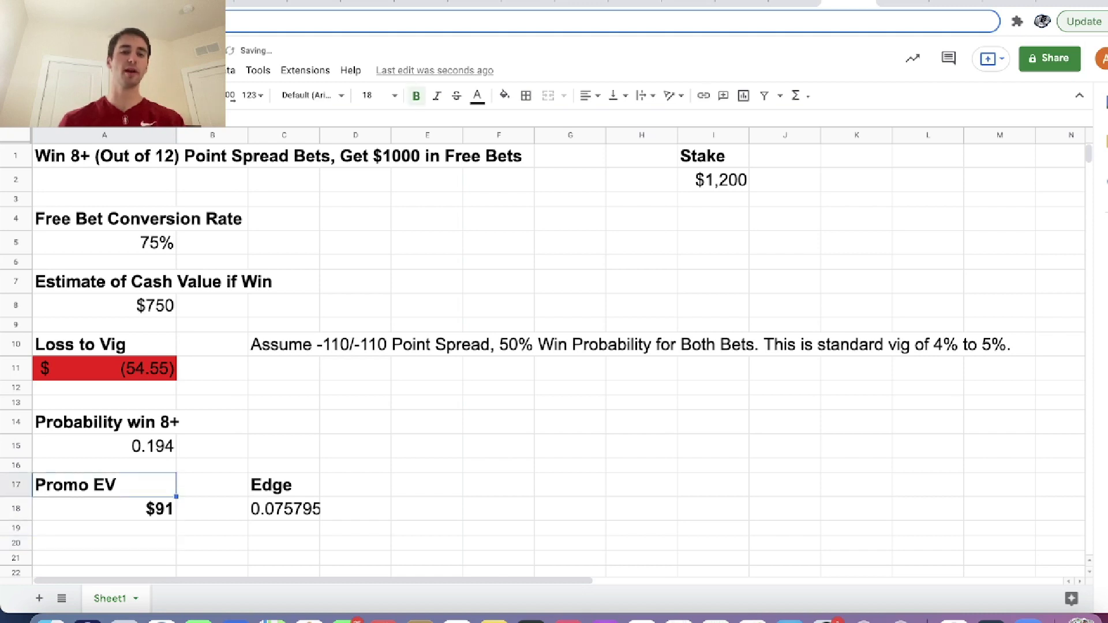
{"action": "key", "text": "Down"}
{"action": "key", "text": "Up"}
{"action": "key", "text": "Up"}
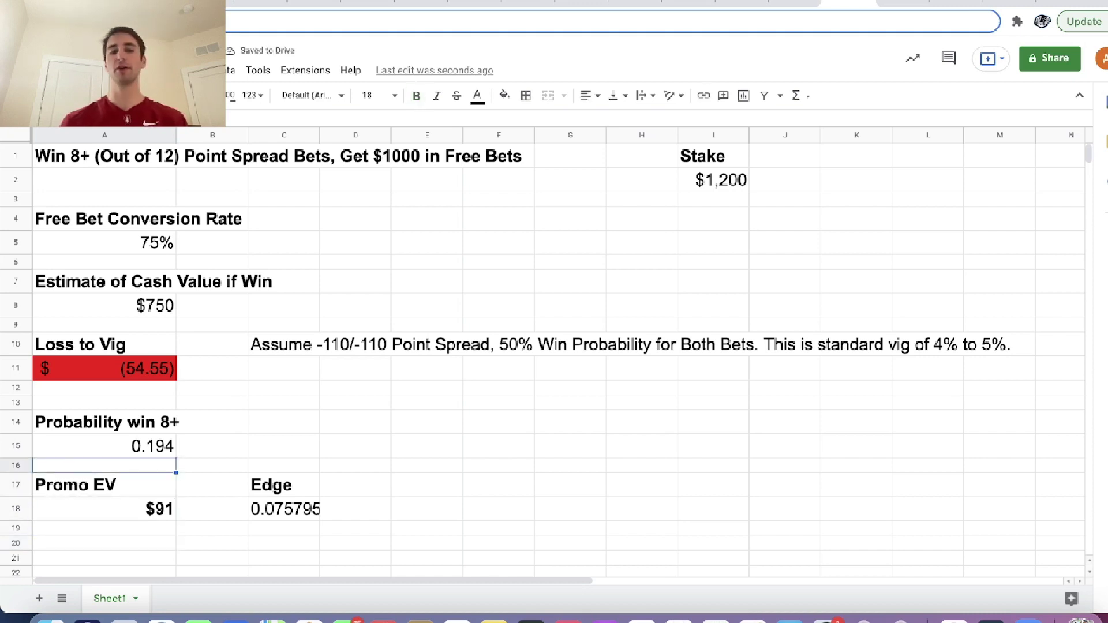
Move up from row 16 to the Loss to Vig heading in A10 to review that section
{"action": "key", "text": "Up"}
{"action": "key", "text": "Up"}
{"action": "key", "text": "Up"}
{"action": "key", "text": "Up"}
{"action": "key", "text": "Up"}
{"action": "key", "text": "Up"}
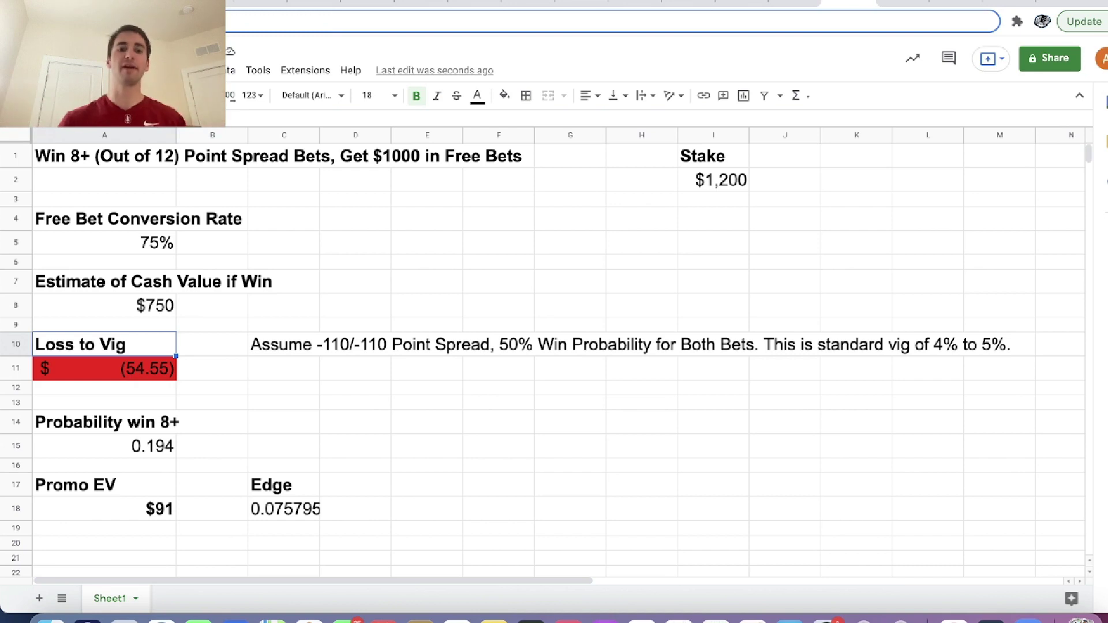
Move down to the Promo EV section and inspect the Edge value in C18
{"action": "key", "text": "Down"}
{"action": "key", "text": "Down"}
{"action": "key", "text": "Down"}
{"action": "key", "text": "Down"}
{"action": "key", "text": "Down"}
{"action": "key", "text": "Down"}
{"action": "key", "text": "Down"}
{"action": "key", "text": "Down"}
{"action": "key", "text": "Down"}
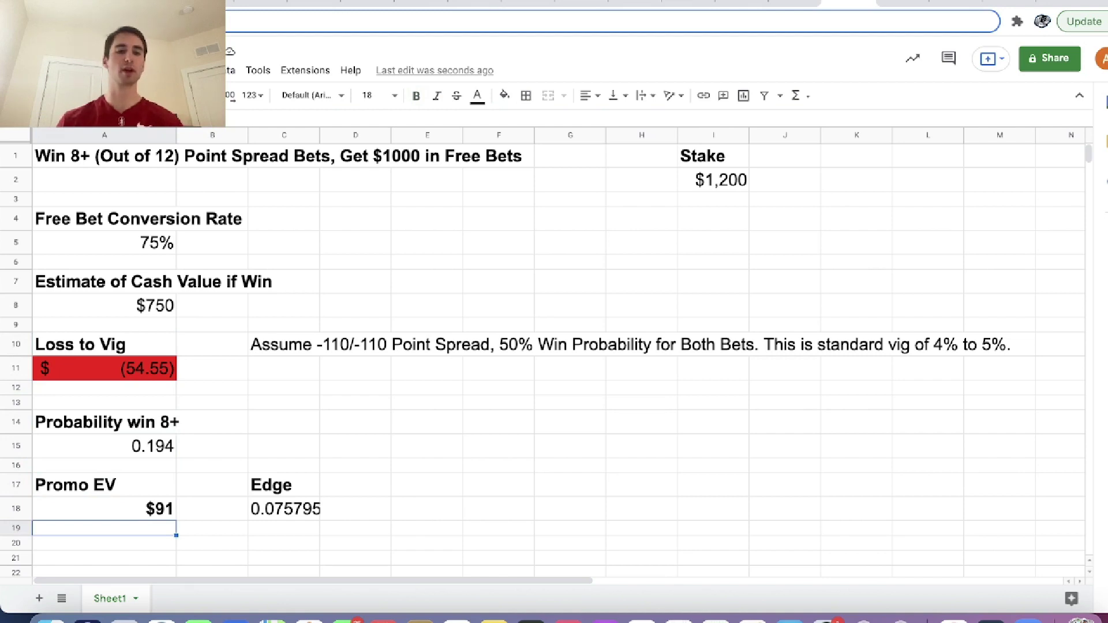
{"action": "key", "text": "Up"}
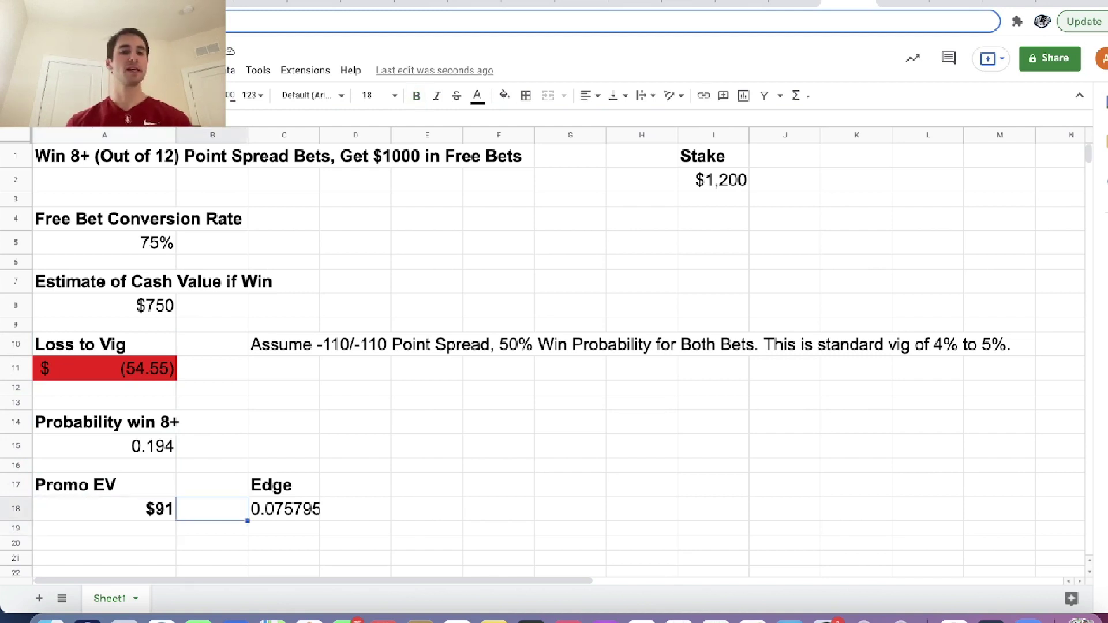
{"action": "key", "text": "Right"}
{"action": "key", "text": "Right"}
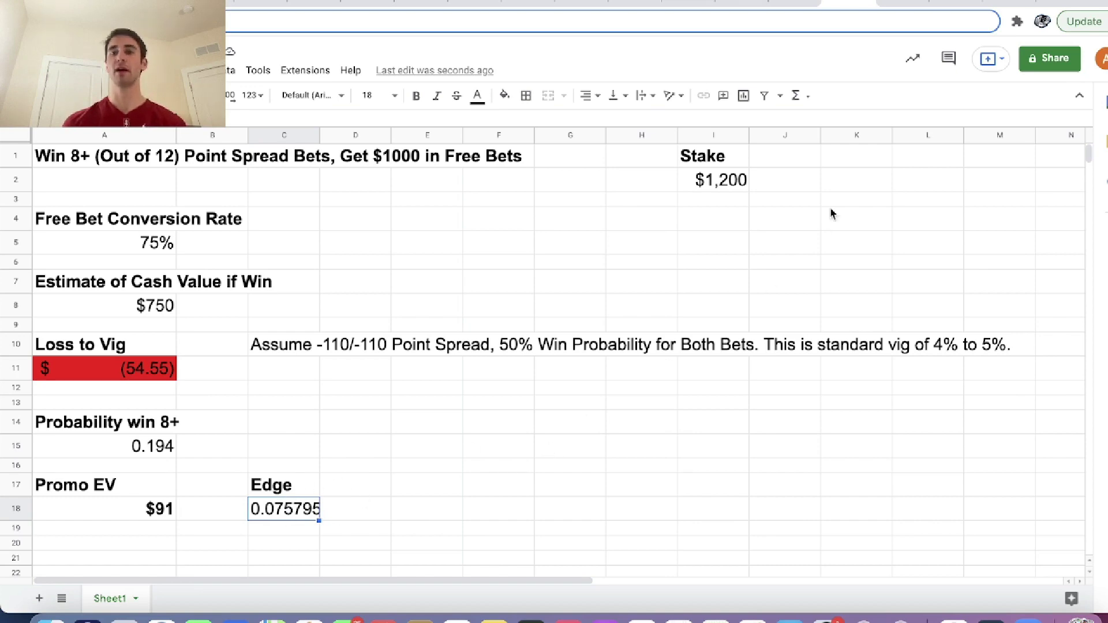
Switch to the Caesars Sportsbook site, open its promotions page and find the Bet The Board offer by searching for "bet the"
{"action": "left_click", "coordinate": [903, 5]}
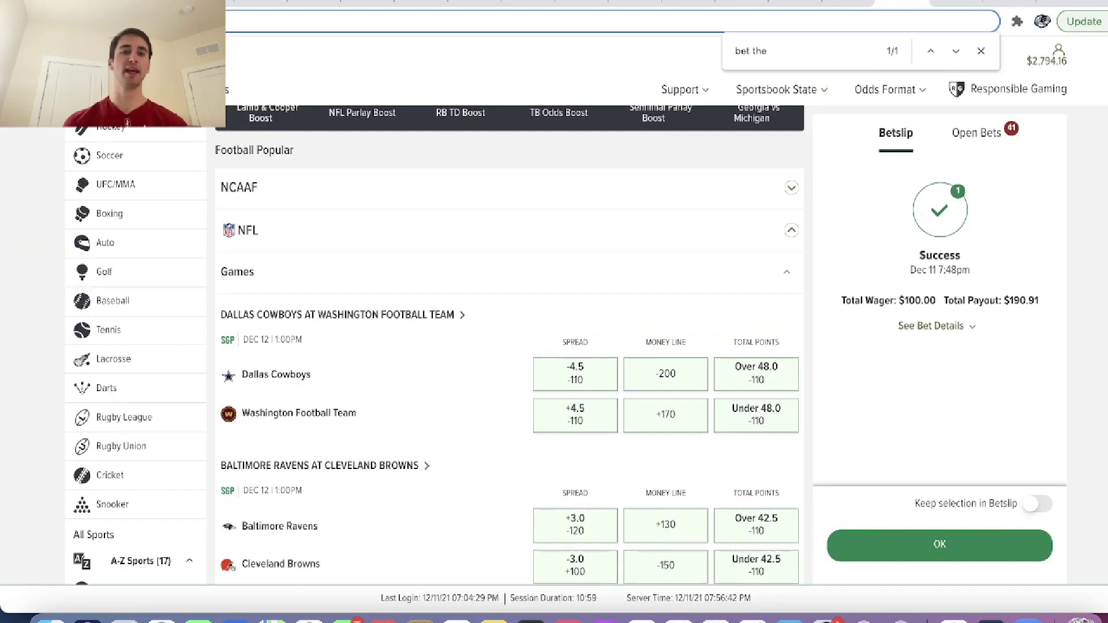
{"action": "left_click", "coordinate": [217, 90]}
{"action": "scroll", "coordinate": [411, 406], "scroll_direction": "down", "scroll_amount": 3}
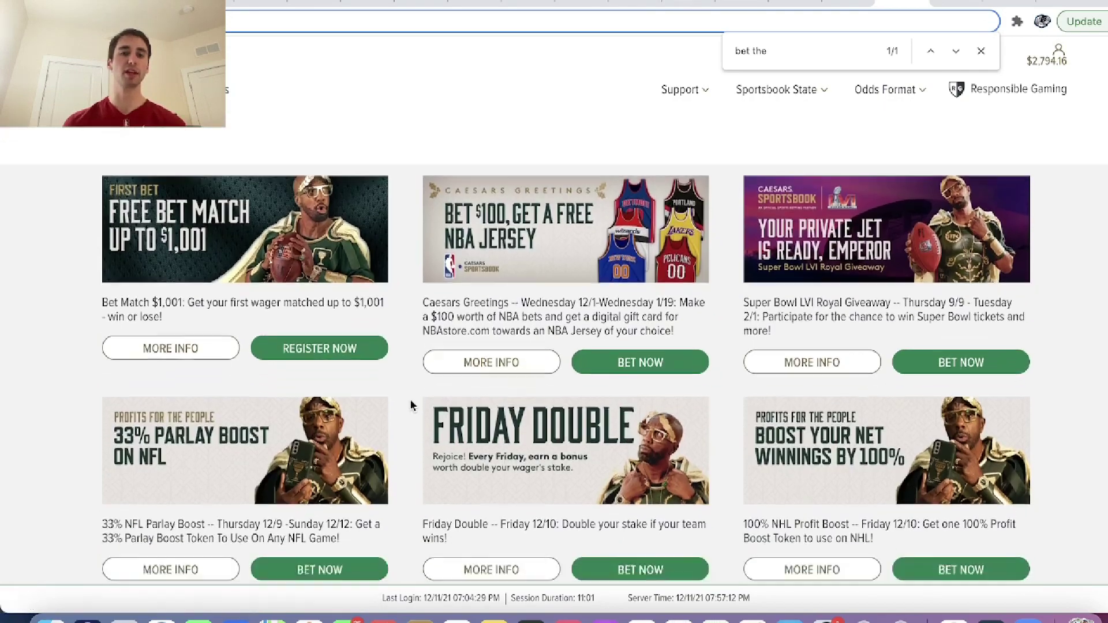
{"action": "scroll", "coordinate": [412, 406], "scroll_direction": "down", "scroll_amount": 5}
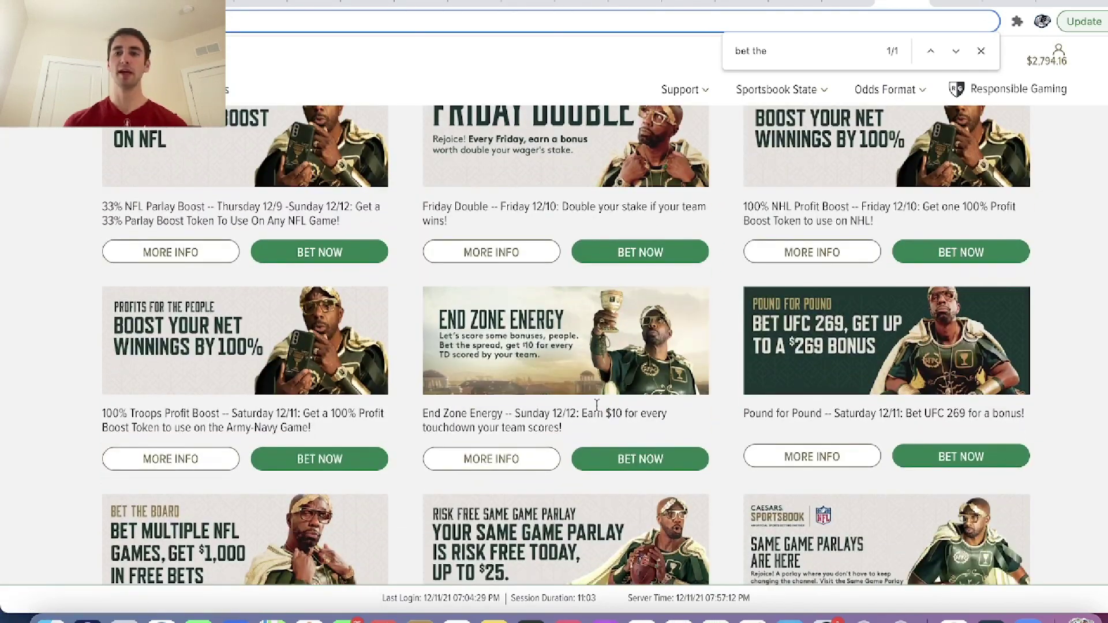
{"action": "key", "text": "ctrl+f"}
{"action": "type", "text": "bet the"}
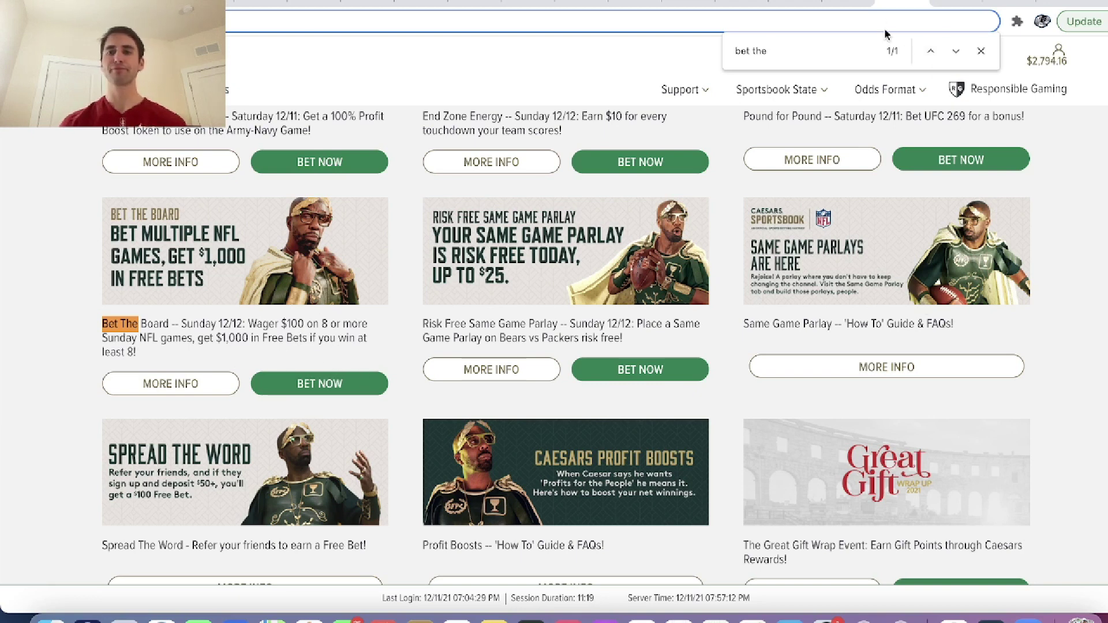
Revisit the promo EV spreadsheet, switch to the bet tracking sheet and select the Date Settles cell of the Falcons +2.5 bet
{"action": "left_click", "coordinate": [848, 8]}
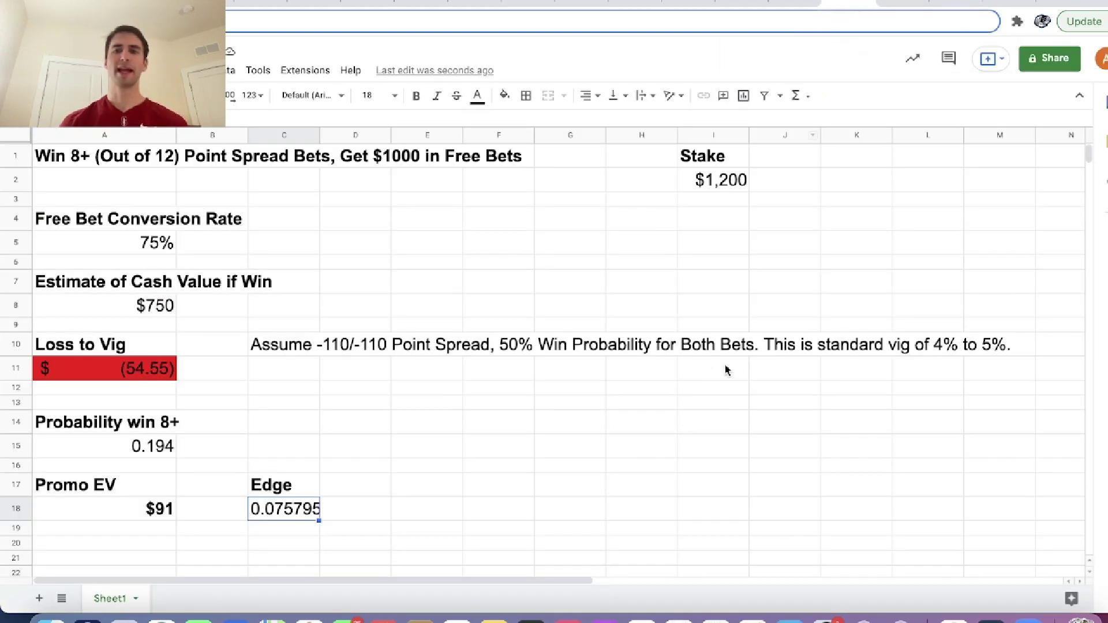
{"action": "left_click", "coordinate": [955, 7]}
{"action": "left_click", "coordinate": [494, 390]}
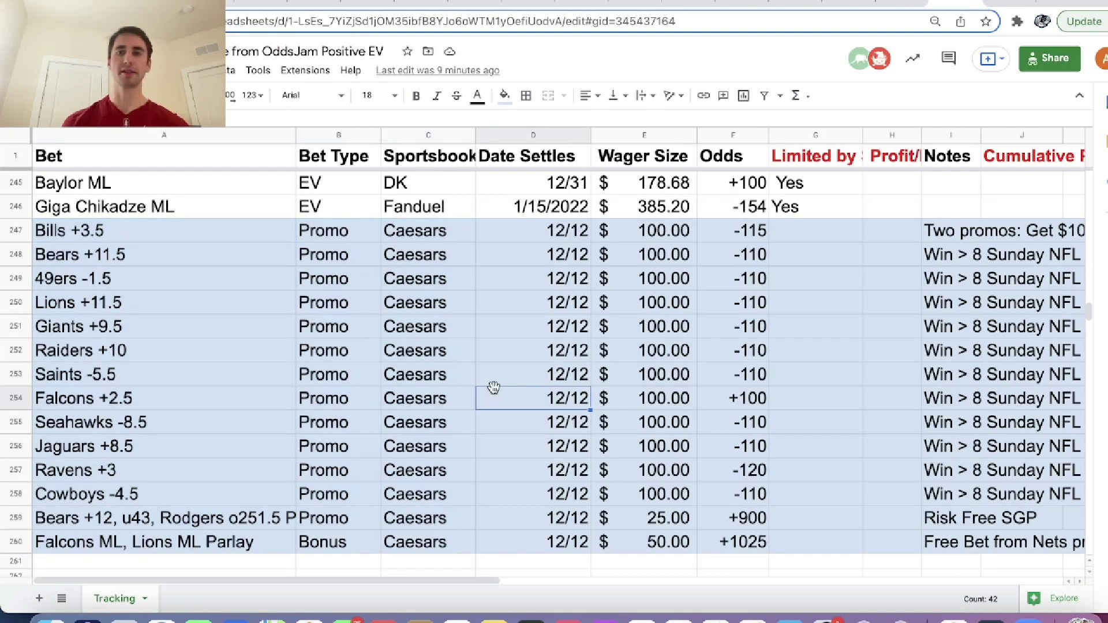
Return to the Caesars promotions page and search it for "sunday" offers
{"action": "left_click", "coordinate": [892, 9]}
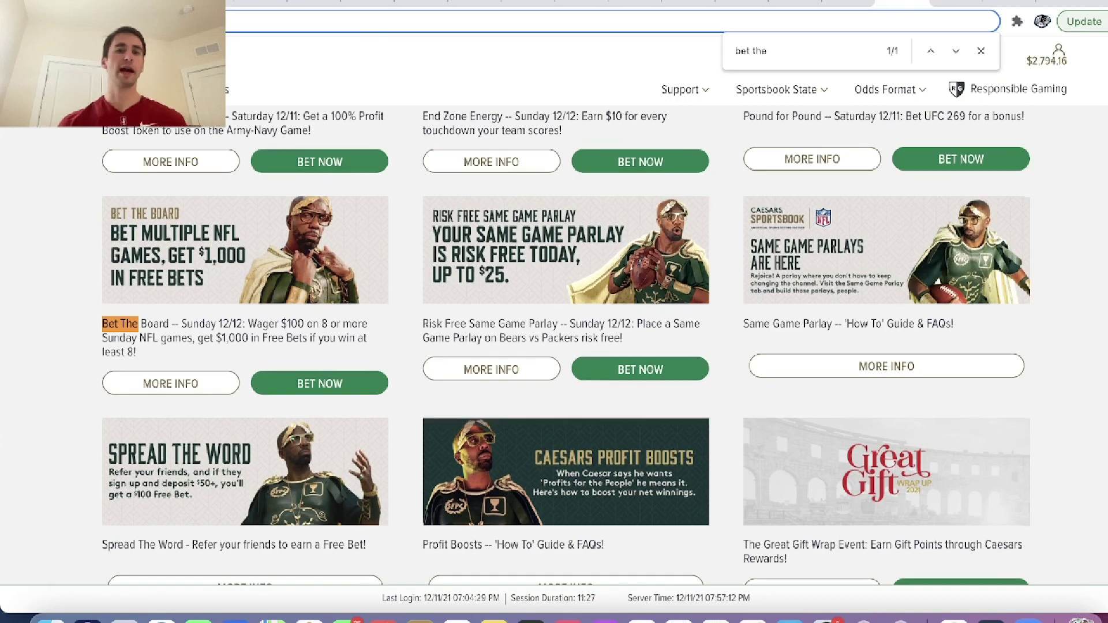
{"action": "key", "text": "ctrl+f"}
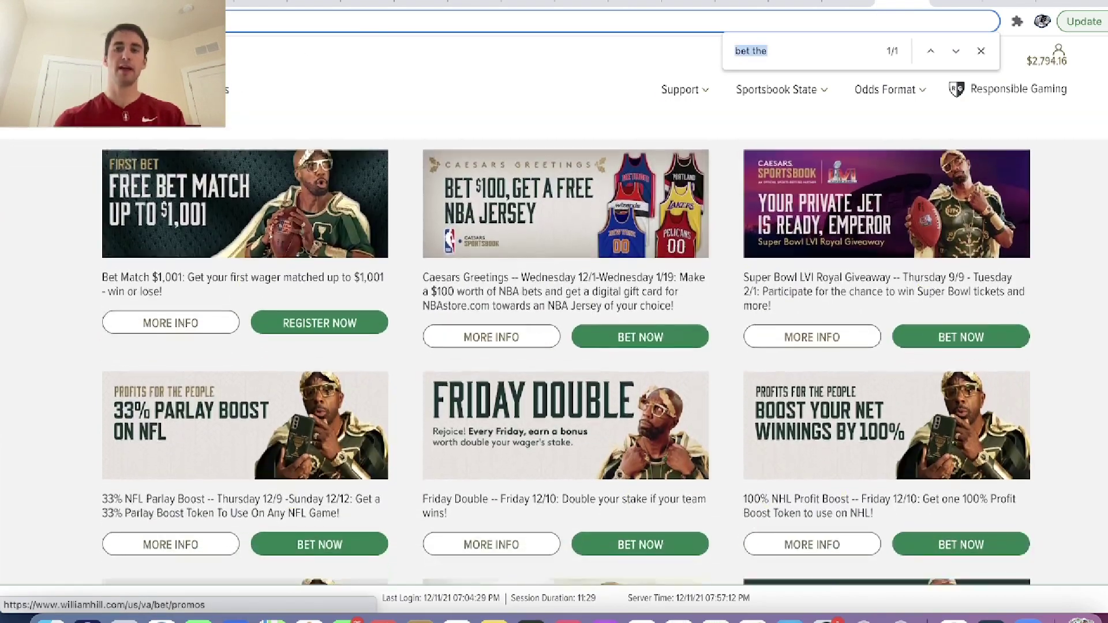
{"action": "type", "text": "sunday"}
{"action": "key", "text": "Return"}
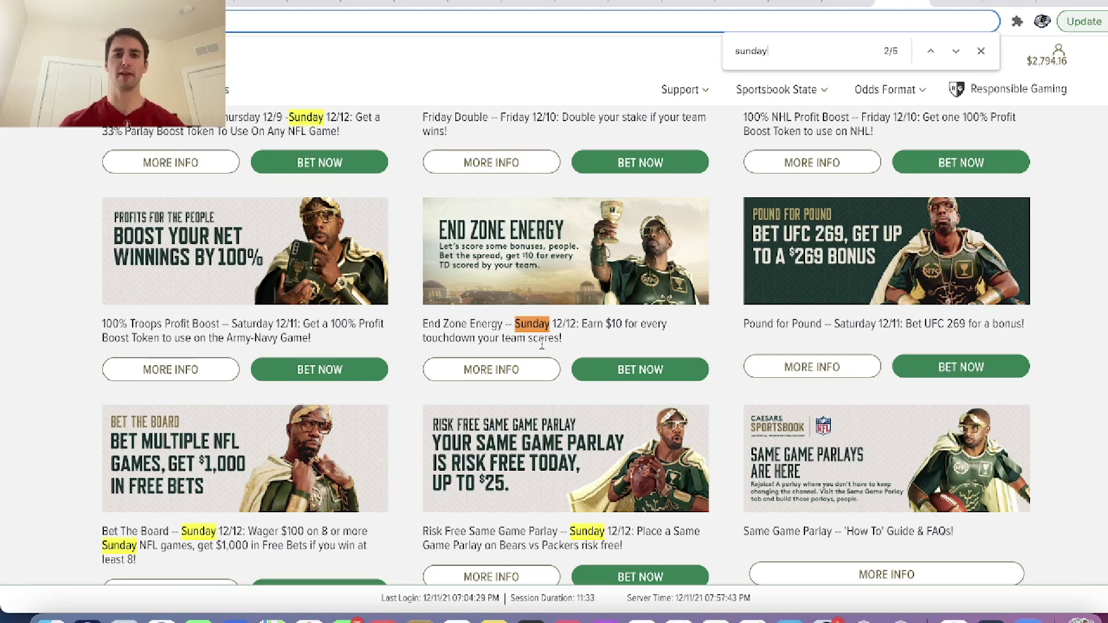
{"action": "key", "text": "super+bracketleft"}
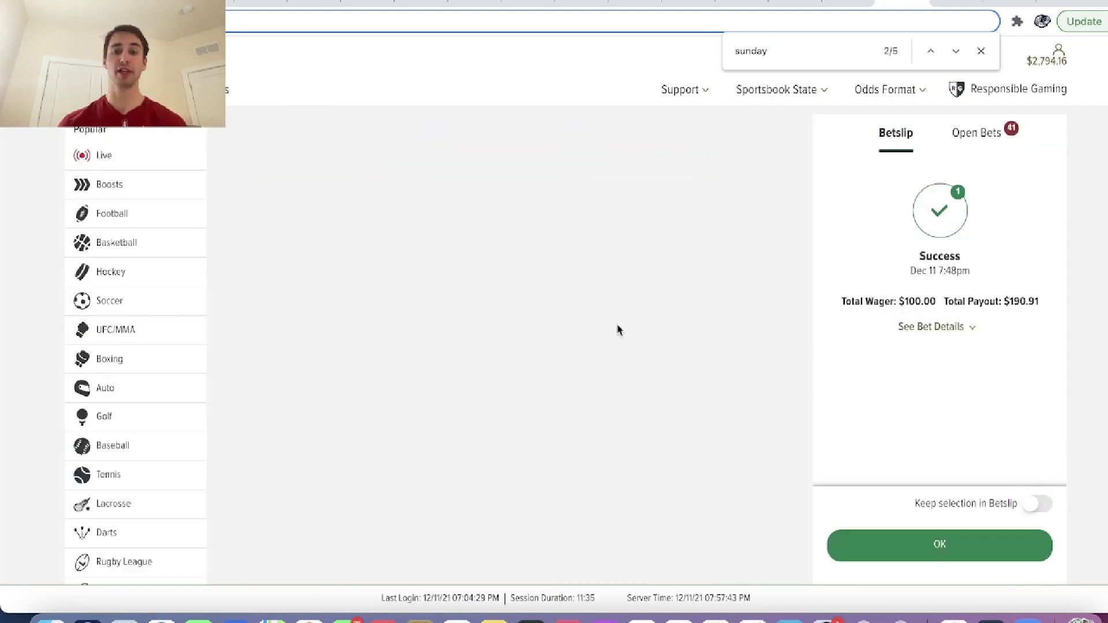
{"action": "key", "text": "super+bracketright"}
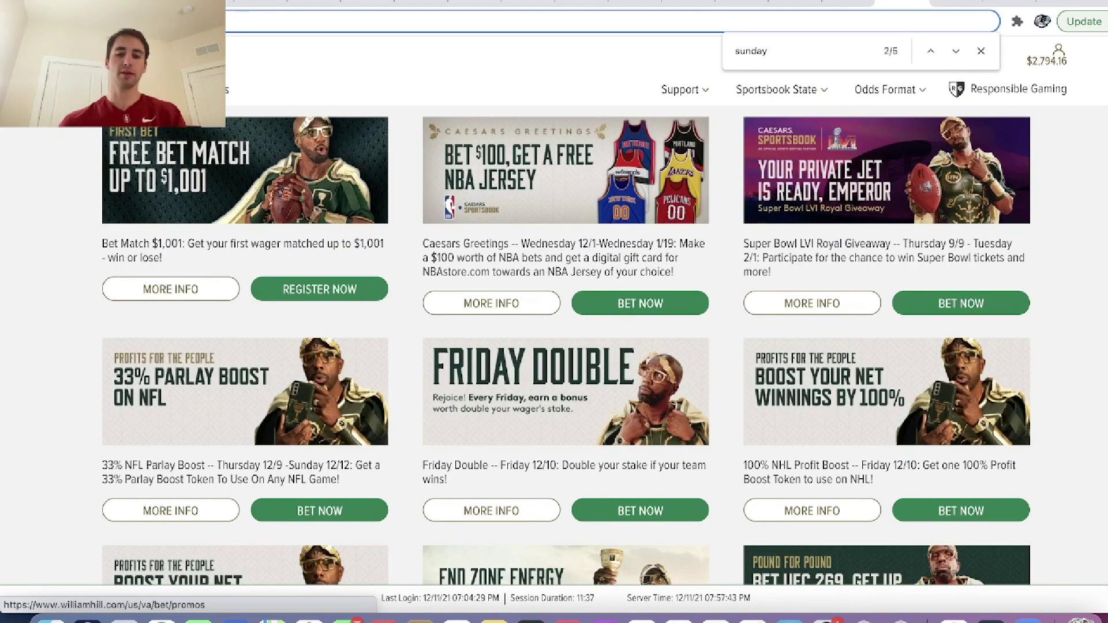
Search the promotions page for "earn" to locate the End Zone Energy offer
{"action": "key", "text": "super+f"}
{"action": "type", "text": "earn $"}
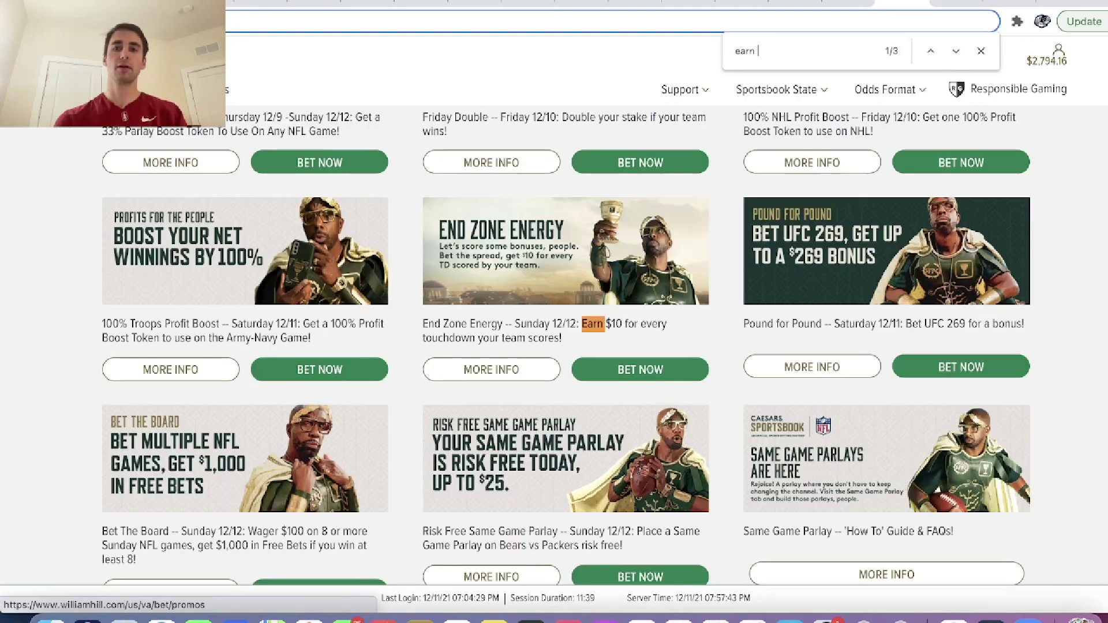
{"action": "left_click", "coordinate": [519, 372]}
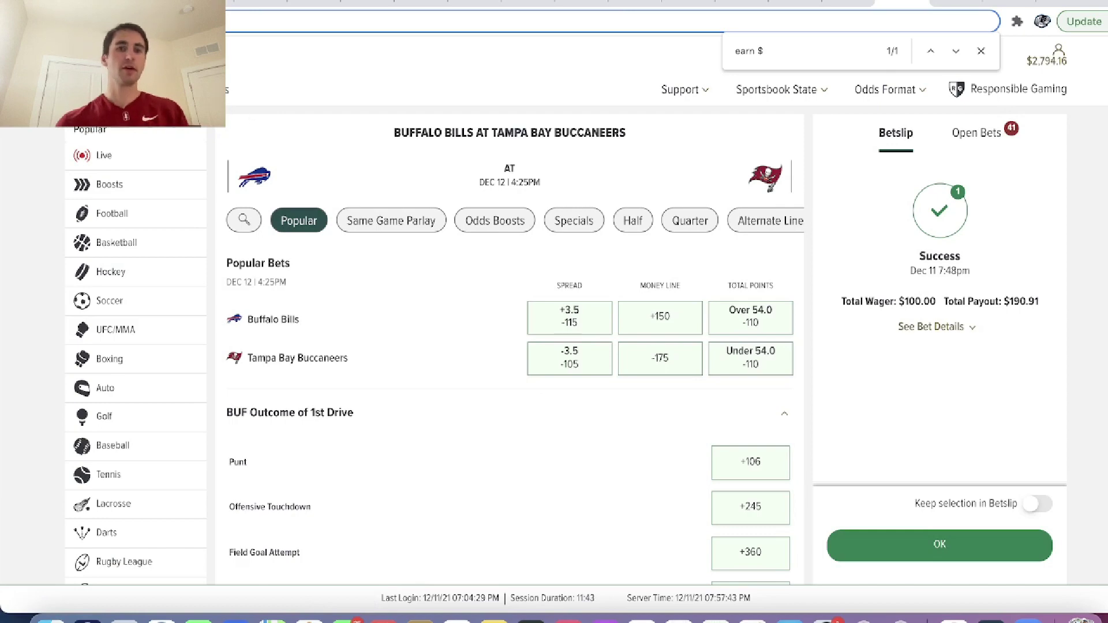
{"action": "key", "text": "super+bracketleft"}
{"action": "key", "text": "BackSpace"}
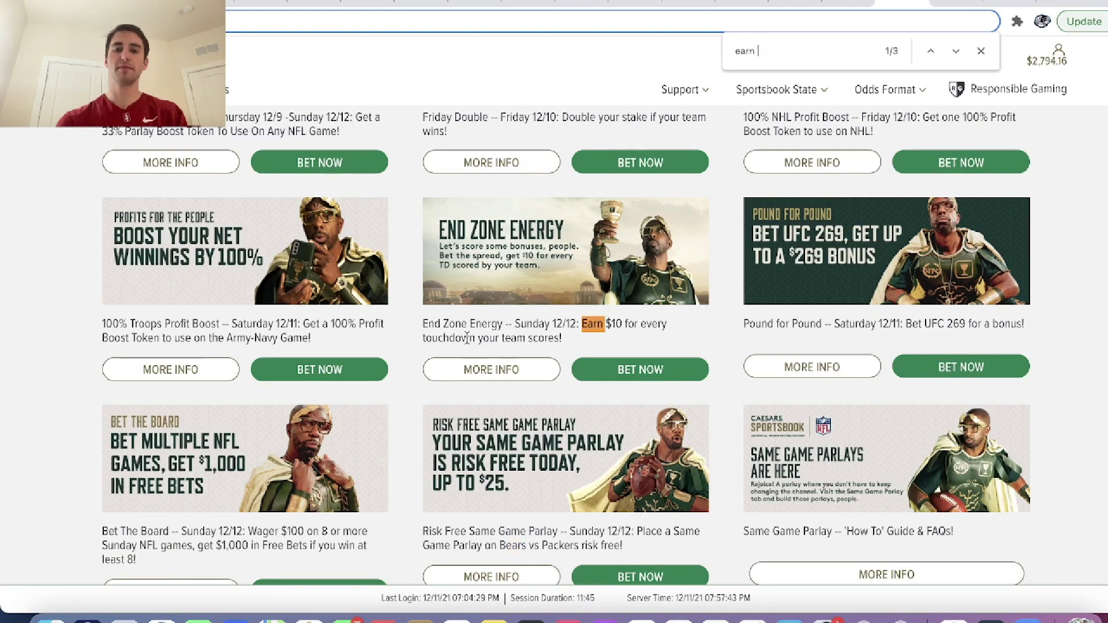
Open the End Zone Energy promotion details and highlight its $50 Bills vs. Buccaneers spread requirement and the $10-per-touchdown reward line
{"action": "left_click", "coordinate": [487, 368]}
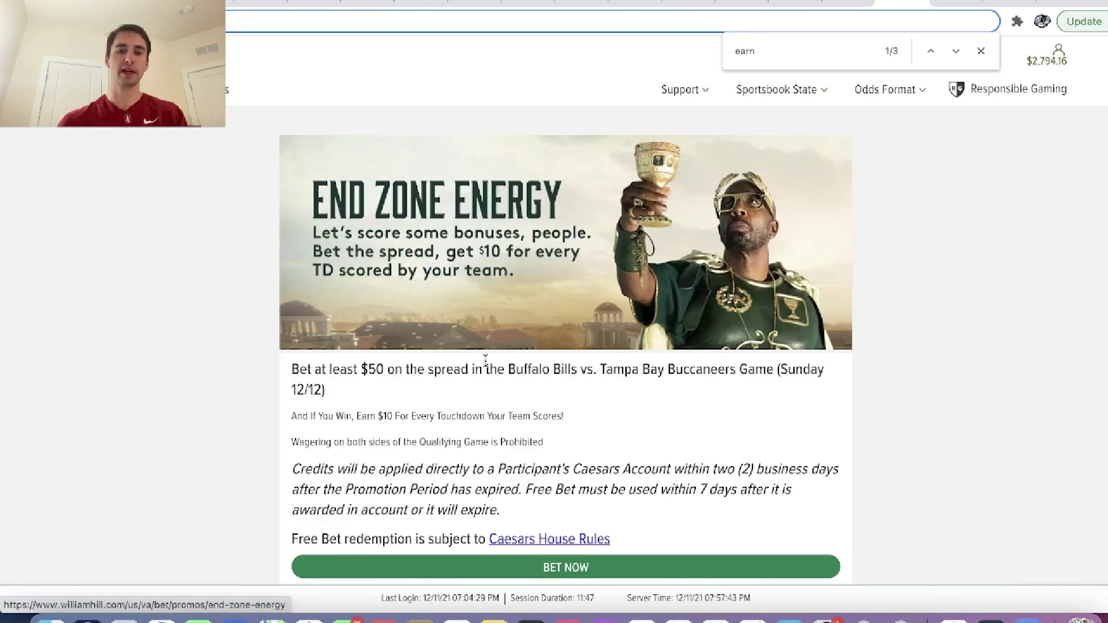
{"action": "triple_click", "coordinate": [432, 365]}
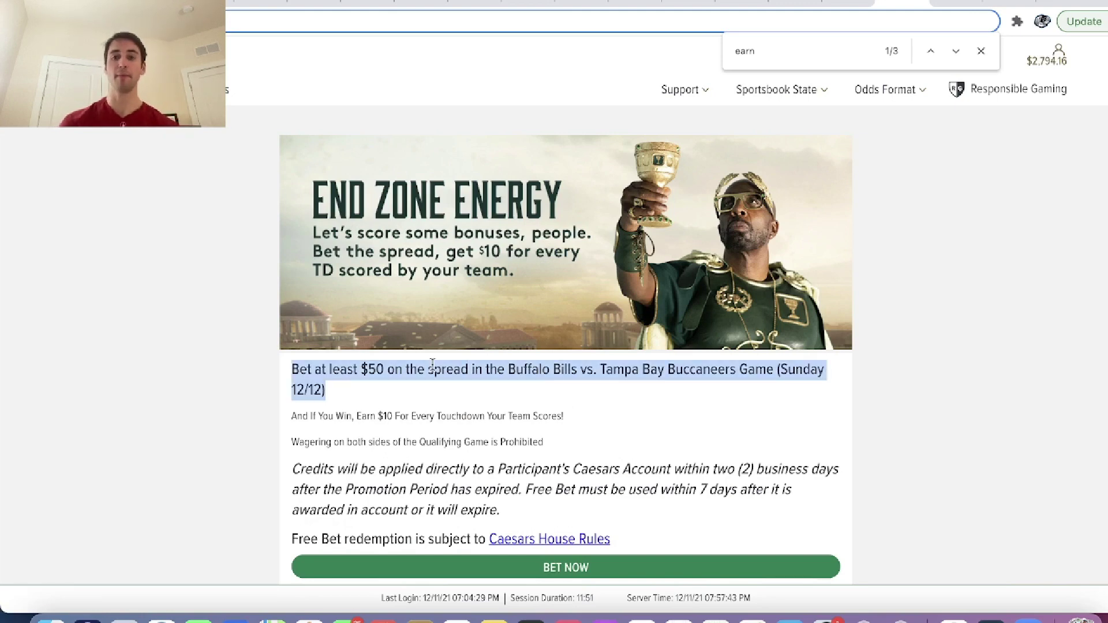
{"action": "triple_click", "coordinate": [453, 414]}
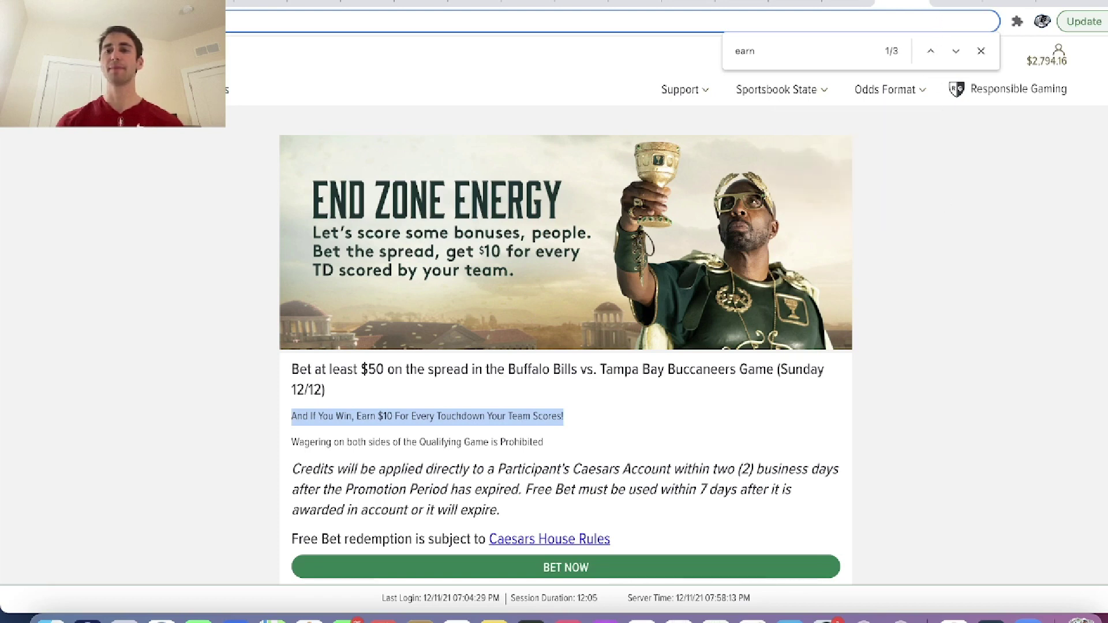
Switch to the bet tracking sheet, highlight the bets from Bills +3.5 to Giants +9.5 and view the note on the Bills bet
{"action": "left_click", "coordinate": [957, 3]}
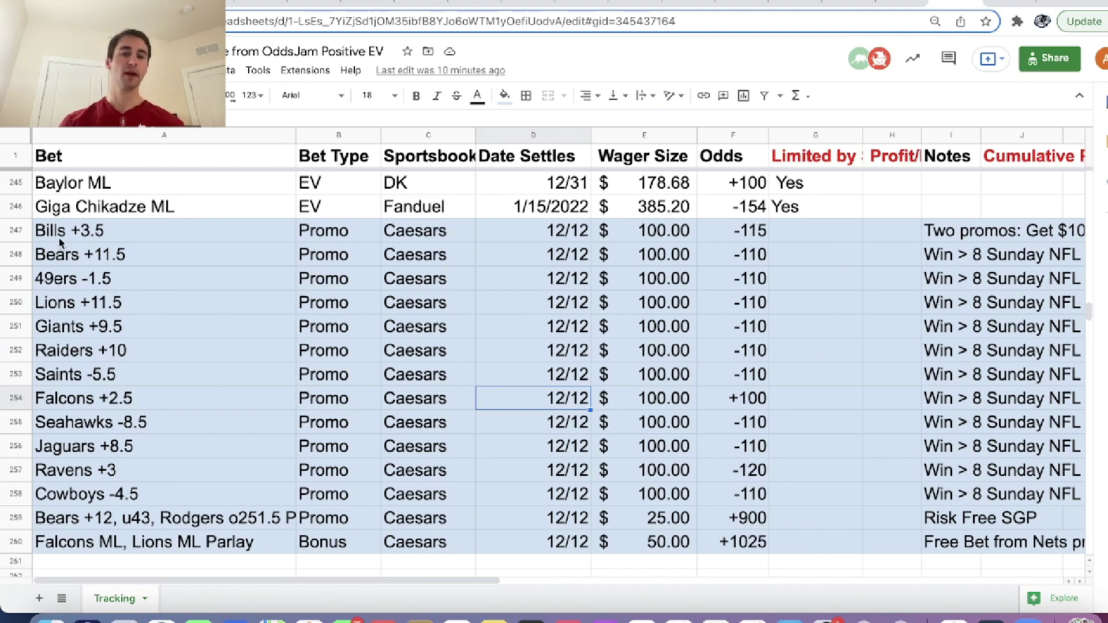
{"action": "left_click_drag", "start_coordinate": [60, 243], "coordinate": [460, 322]}
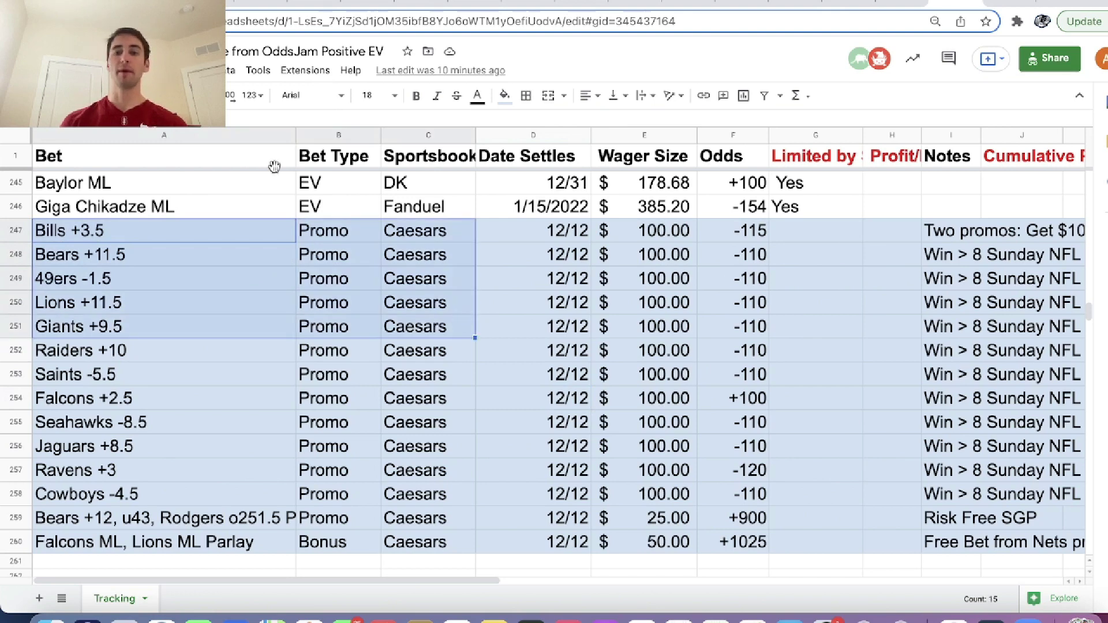
{"action": "left_click", "coordinate": [962, 236]}
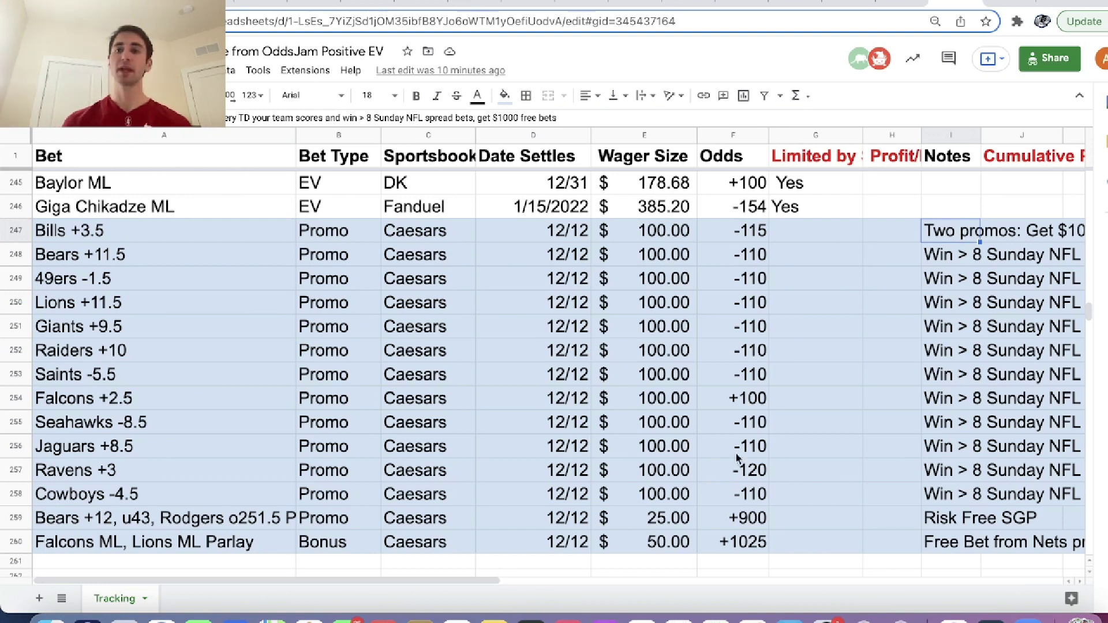
Return to the Caesars promotions list and search for "risk f" to locate the Risk Free Same Game Parlay offer
{"action": "left_click", "coordinate": [901, 3]}
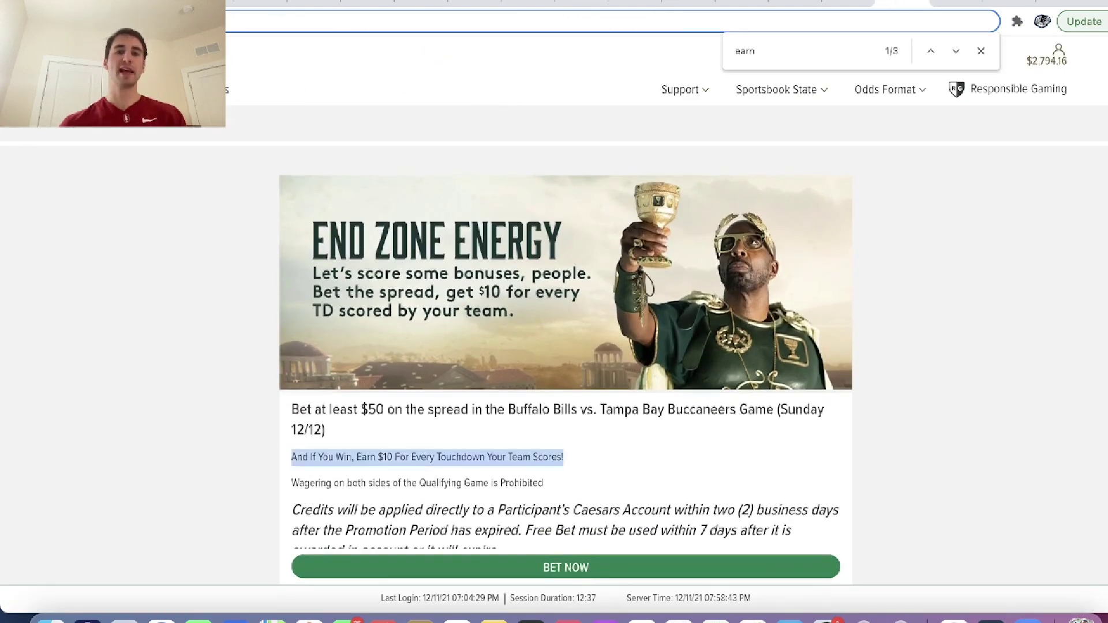
{"action": "key", "text": "alt+Left"}
{"action": "key", "text": "ctrl+f"}
{"action": "type", "text": "risk f"}
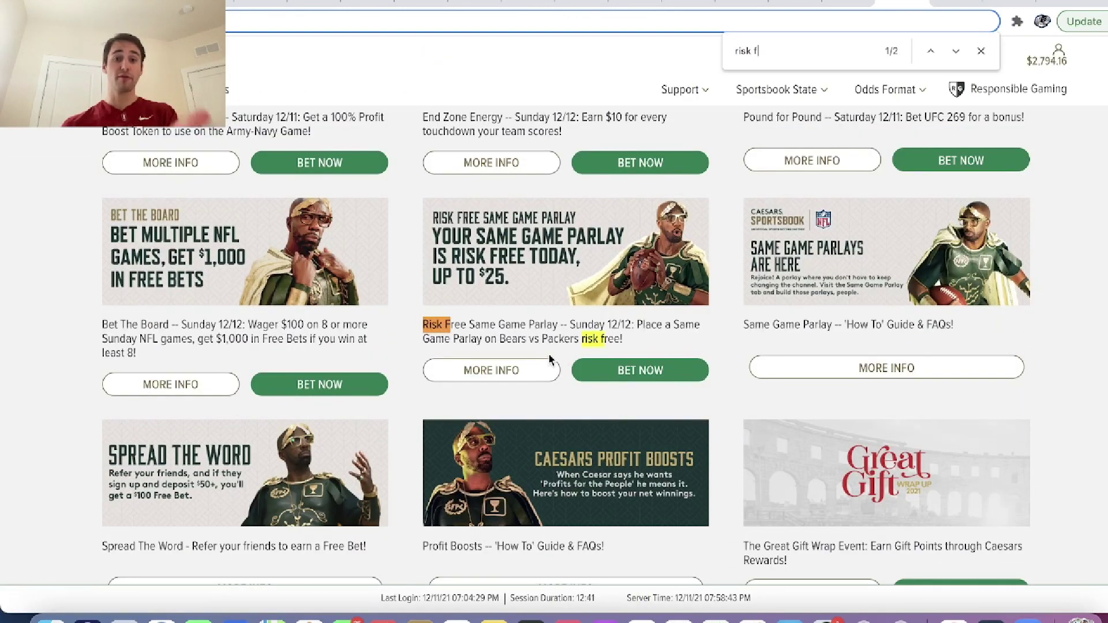
{"action": "key", "text": "alt+Left"}
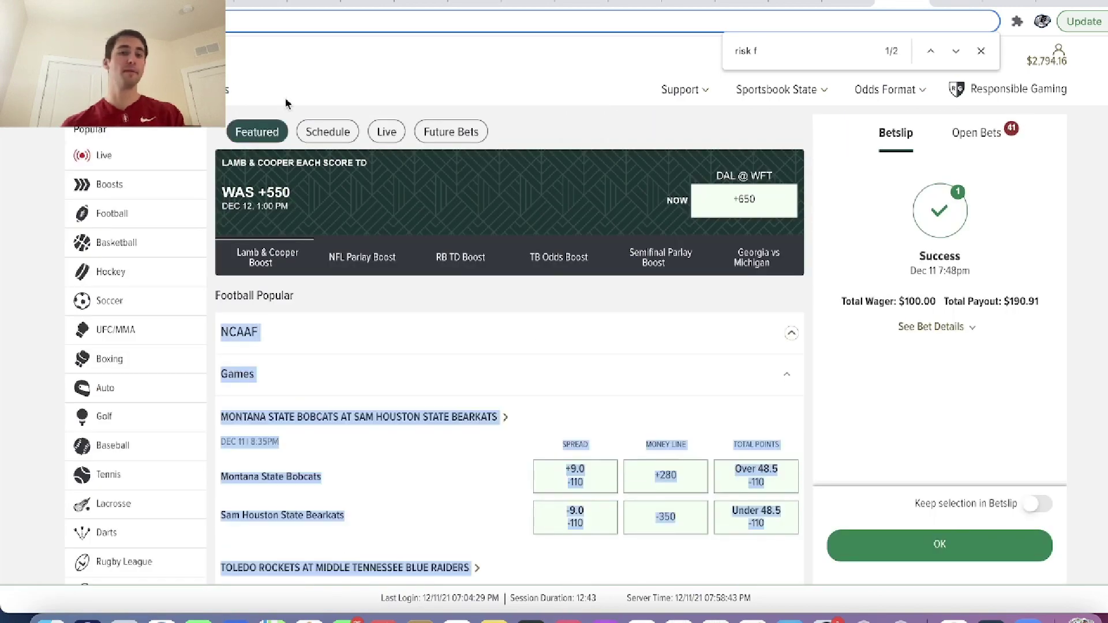
{"action": "key", "text": "alt+Right"}
{"action": "key", "text": "ctrl+f"}
{"action": "type", "text": "r"}
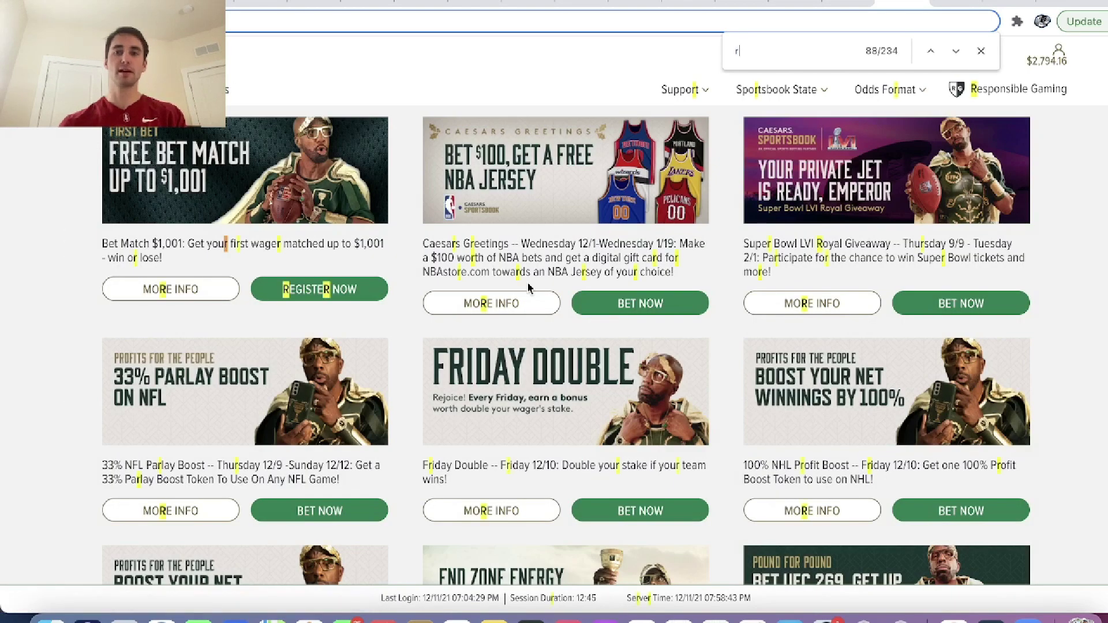
{"action": "type", "text": "isk f"}
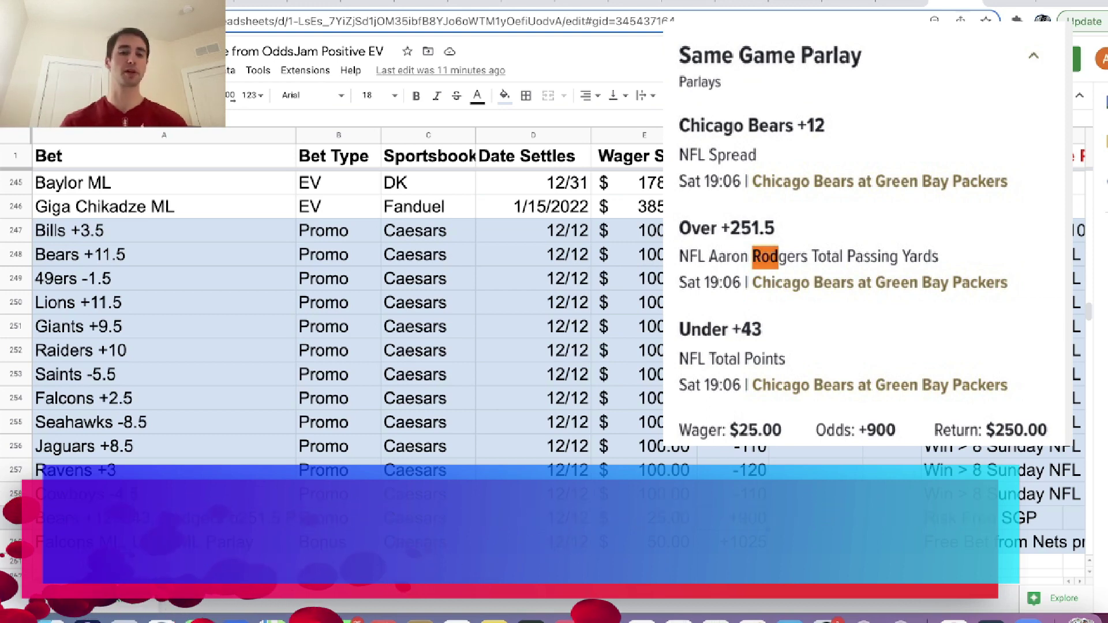
Move across the Falcons ML, Lions ML Parlay row in the bet tracking sheet to review its settlement date, wager size and odds
{"action": "key", "text": "Left"}
{"action": "key", "text": "Left"}
{"action": "key", "text": "Left"}
{"action": "key", "text": "Left"}
{"action": "key", "text": "Left"}
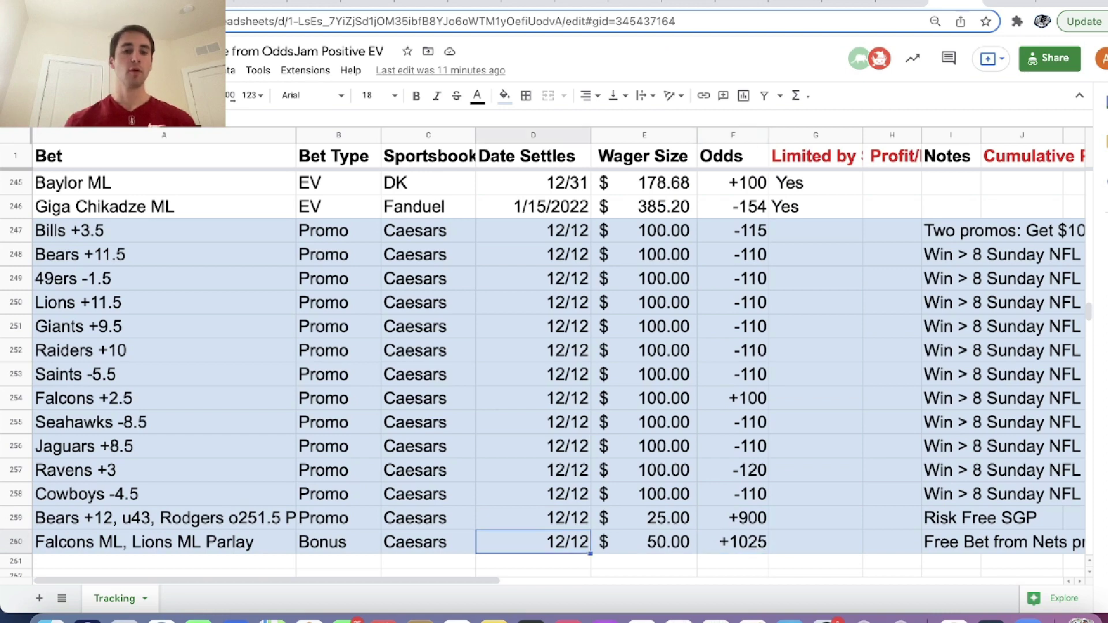
{"action": "key", "text": "Right"}
{"action": "key", "text": "Right"}
{"action": "key", "text": "Right"}
{"action": "key", "text": "Right"}
{"action": "key", "text": "Right"}
{"action": "key", "text": "Right"}
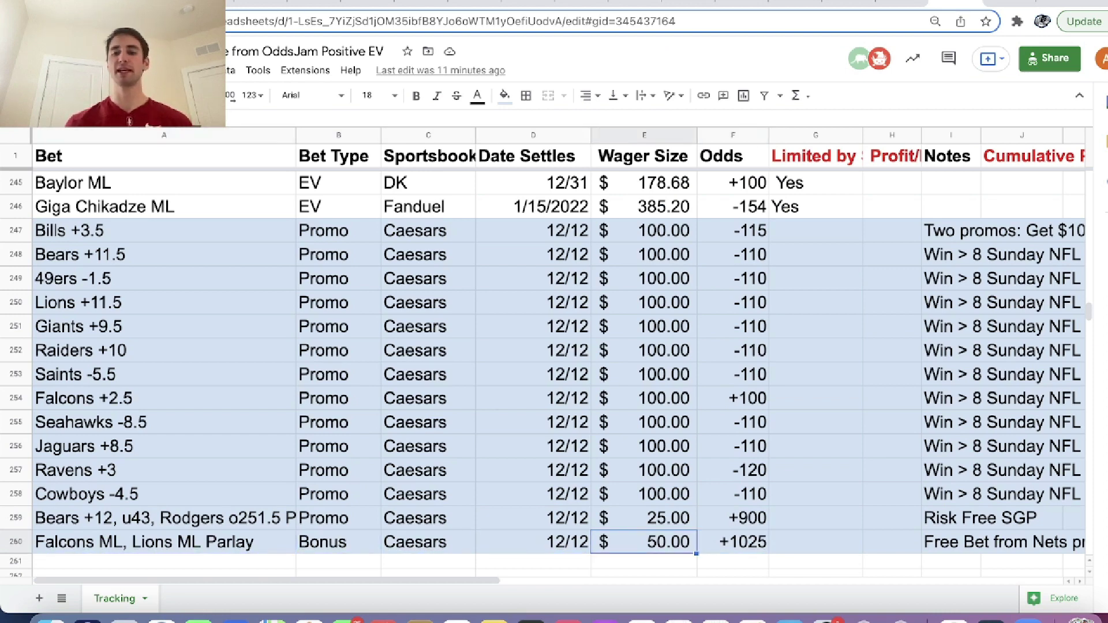
{"action": "key", "text": "Left"}
{"action": "key", "text": "Left"}
{"action": "key", "text": "Left"}
{"action": "key", "text": "Left"}
{"action": "key", "text": "Left"}
{"action": "key", "text": "Left"}
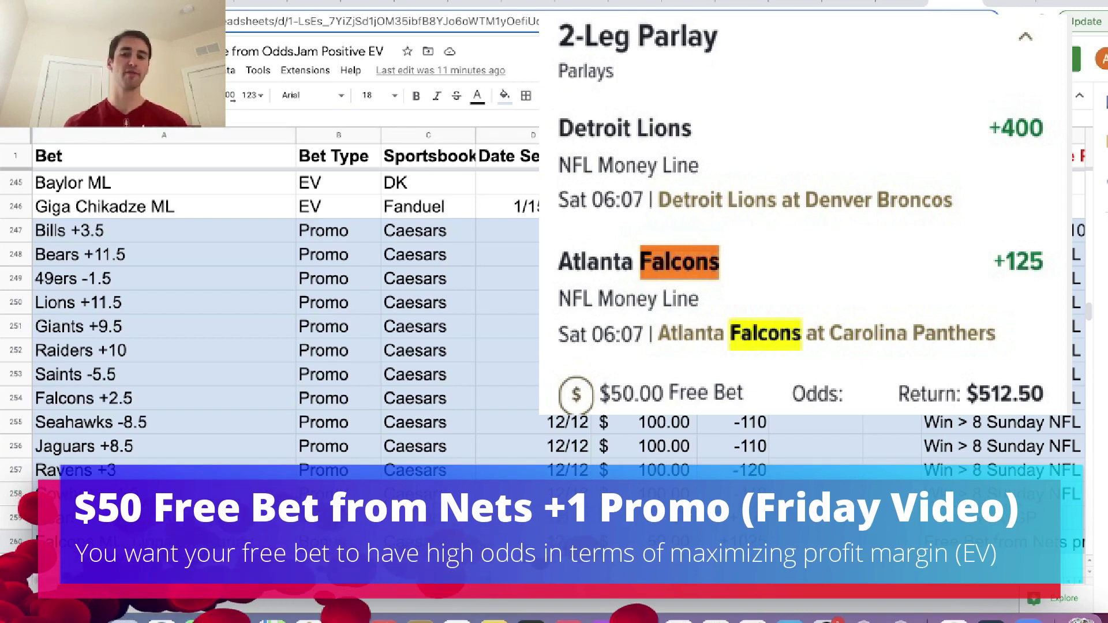
View the note on the Falcons ML, Lions ML Parlay bet and search the sheet for "nets" to locate the Nets +1 promo bet
{"action": "left_click", "coordinate": [951, 542]}
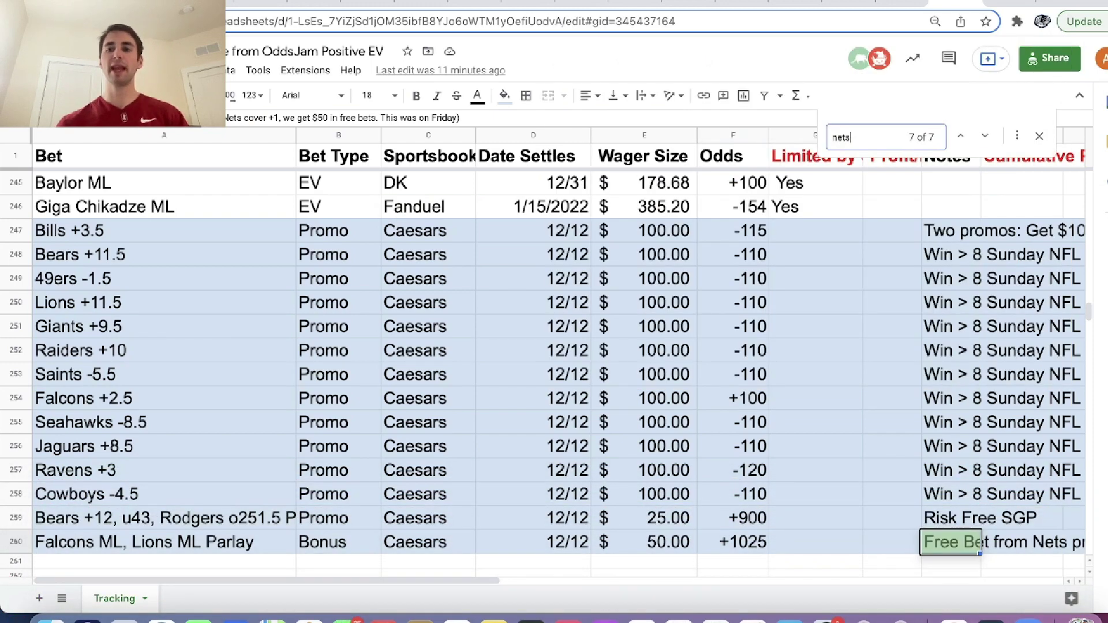
{"action": "left_click", "coordinate": [961, 135]}
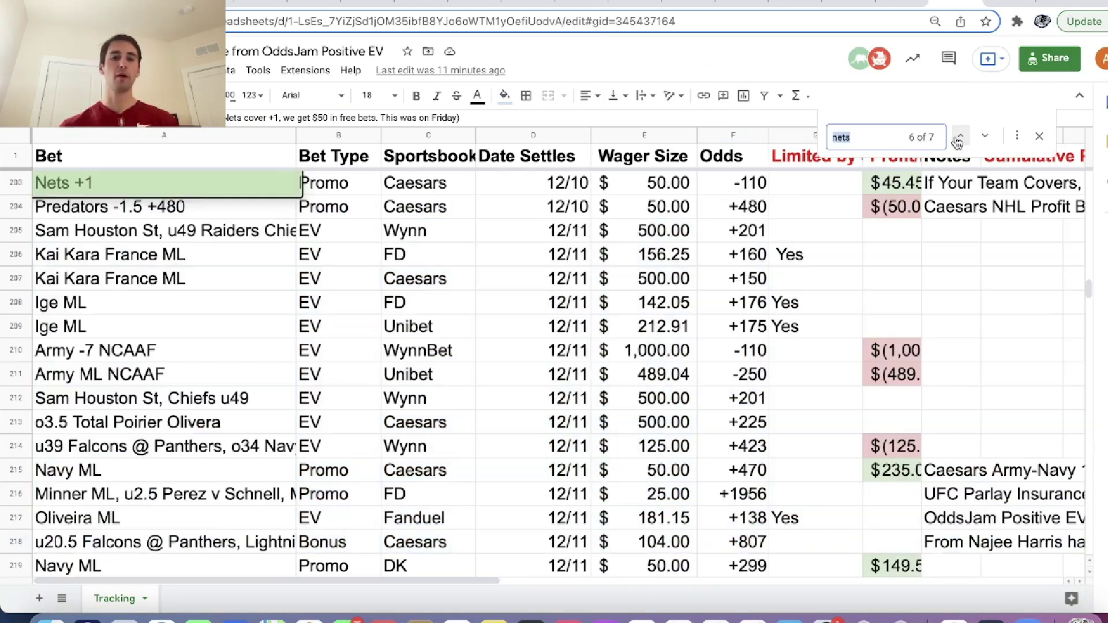
{"action": "scroll", "coordinate": [165, 264], "scroll_direction": "up", "scroll_amount": 1}
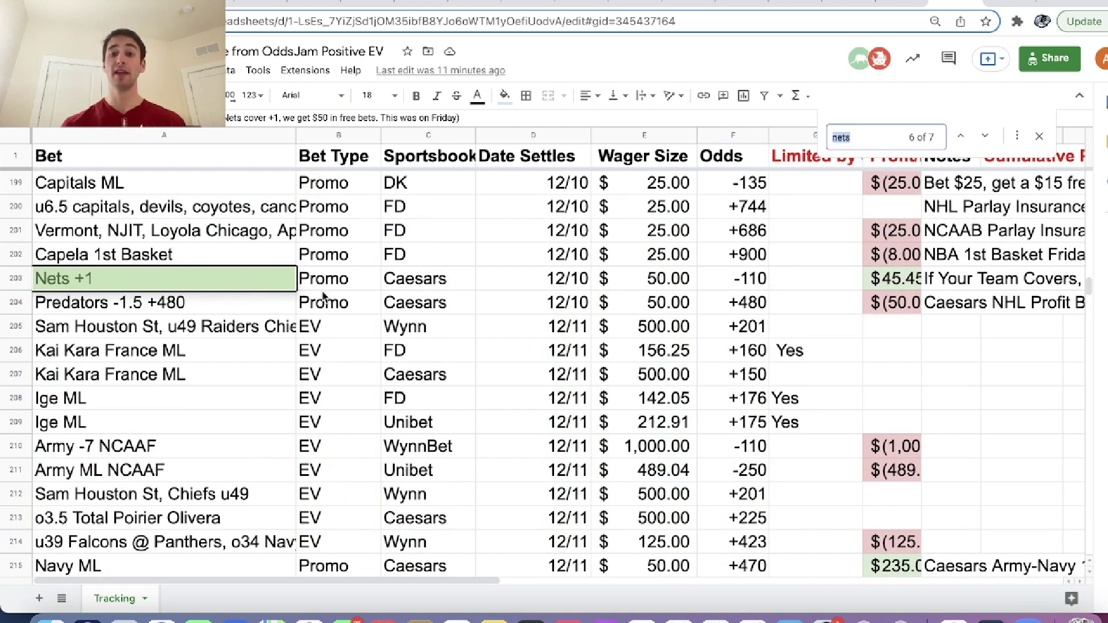
Move across the Nets +1 row in the bet tracking sheet to review its odds and the note describing the promo
{"action": "left_click", "coordinate": [261, 286]}
{"action": "key", "text": "Right"}
{"action": "key", "text": "Right"}
{"action": "key", "text": "Right"}
{"action": "key", "text": "Right"}
{"action": "key", "text": "Right"}
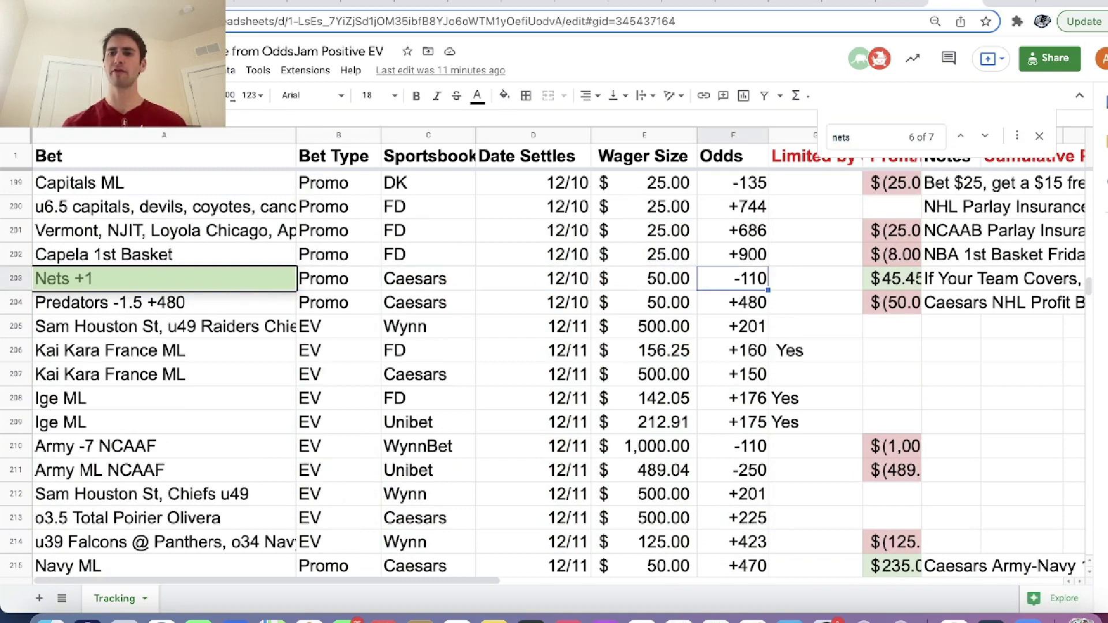
{"action": "key", "text": "Right"}
{"action": "key", "text": "Right"}
{"action": "key", "text": "Right"}
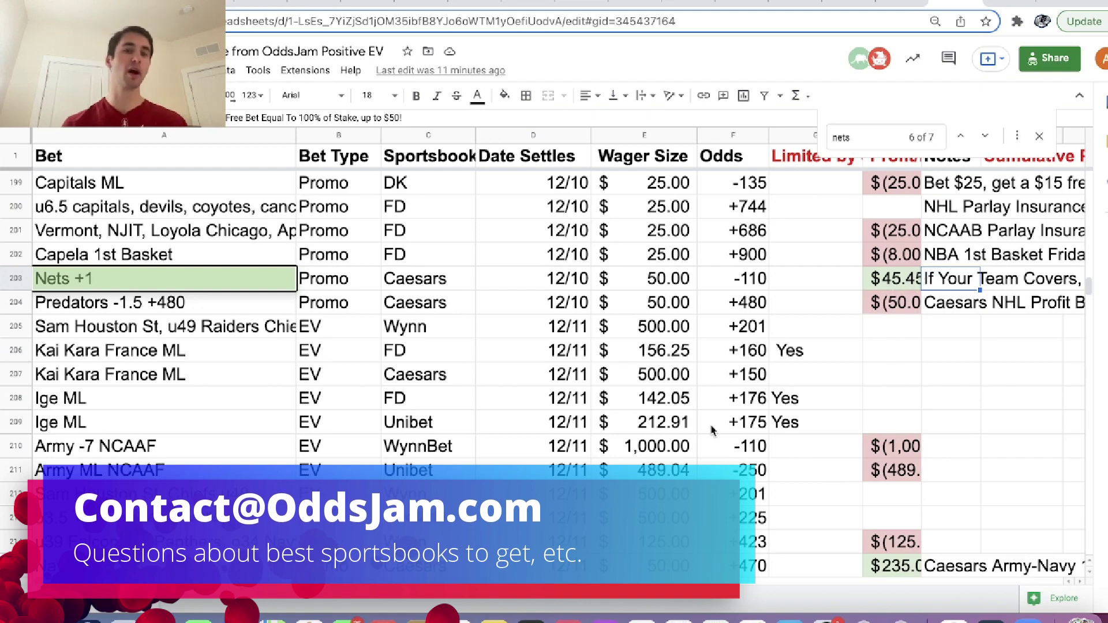
Close the sheet search and review the Caesars promo bets at the end of the list along with the EV bets above them
{"action": "scroll", "coordinate": [711, 430], "scroll_direction": "down", "scroll_amount": 15}
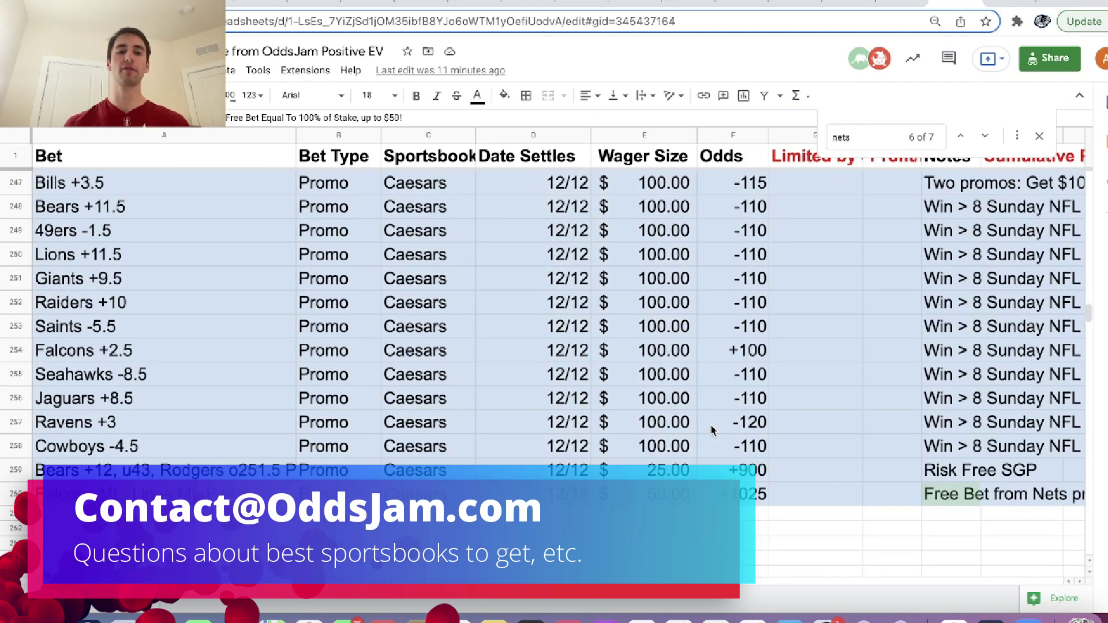
{"action": "left_click", "coordinate": [638, 399]}
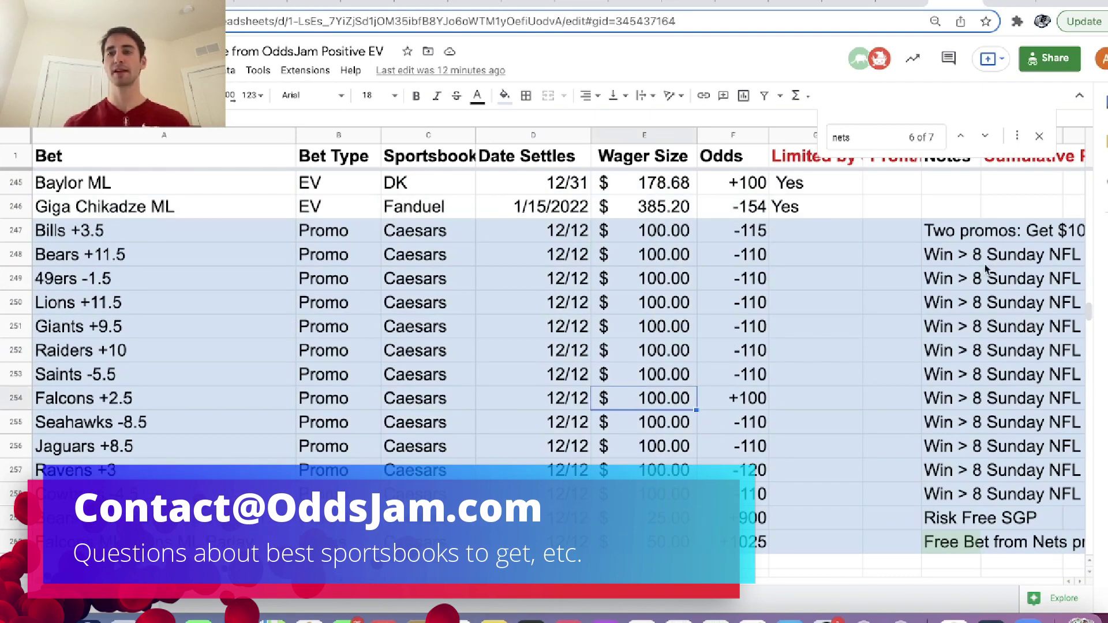
{"action": "left_click", "coordinate": [1043, 138]}
{"action": "scroll", "coordinate": [744, 339], "scroll_direction": "down", "scroll_amount": 10}
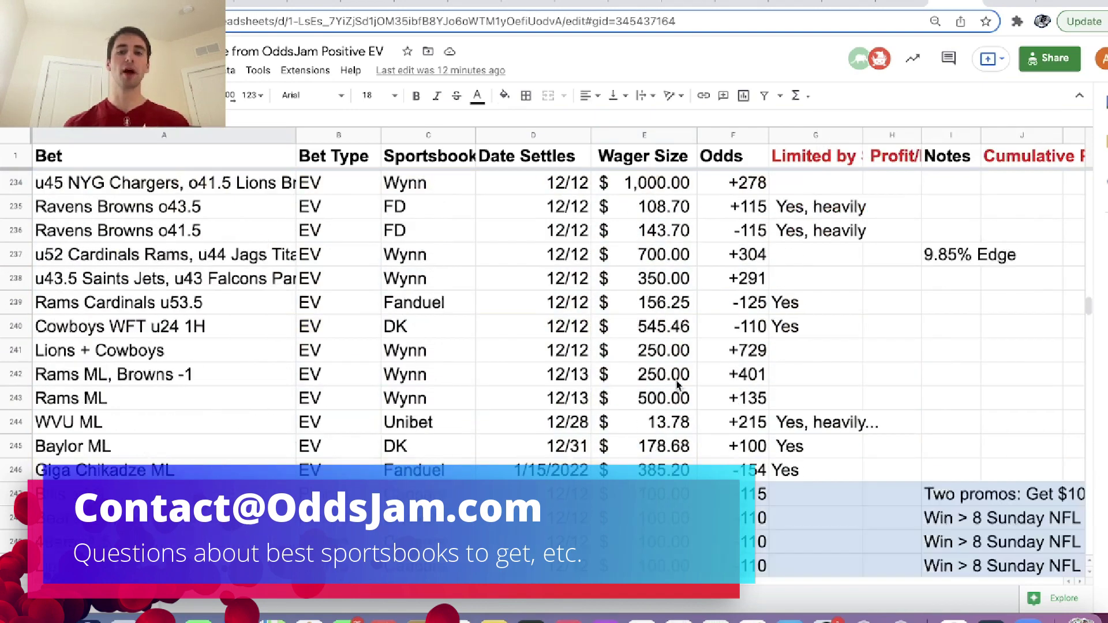
{"action": "scroll", "coordinate": [677, 386], "scroll_direction": "up", "scroll_amount": 7}
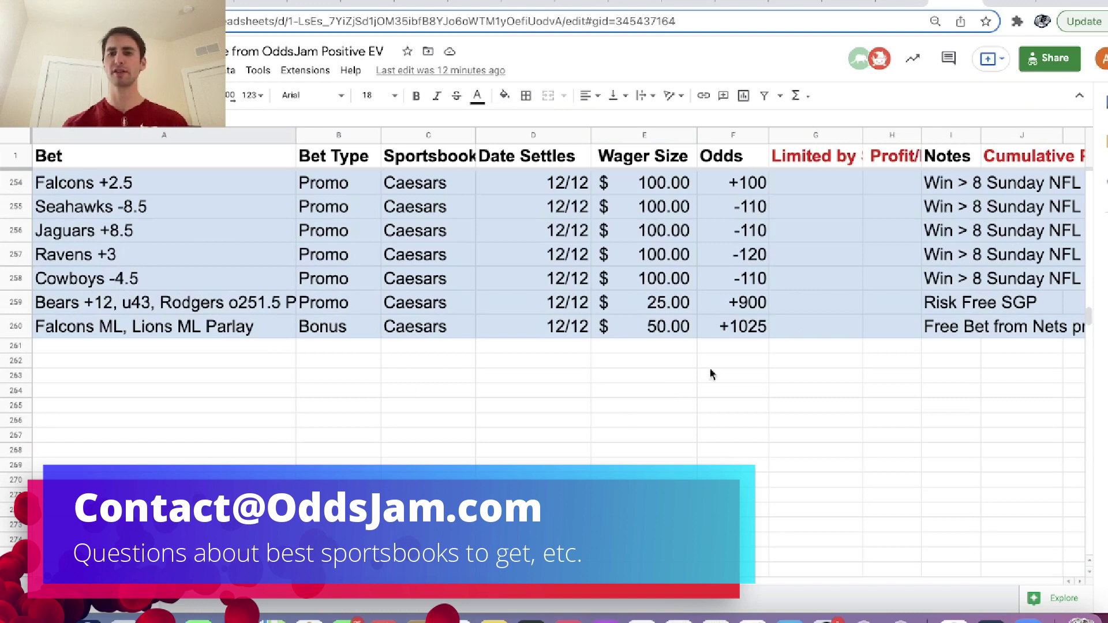
{"action": "scroll", "coordinate": [820, 339], "scroll_direction": "up", "scroll_amount": 3}
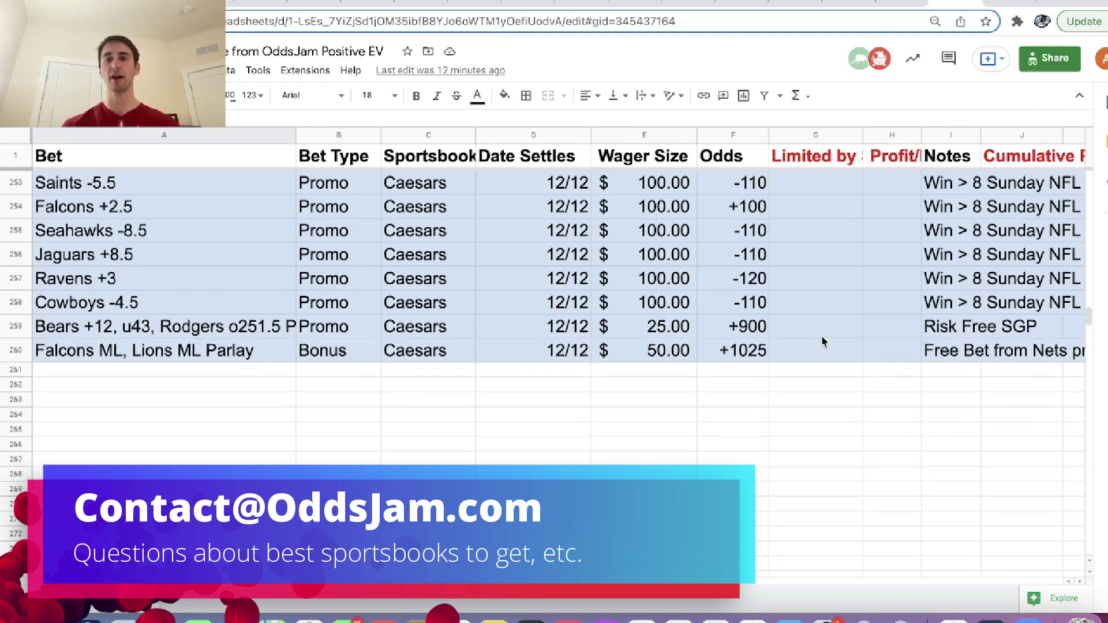
Switch to the OddsJam site, open the Positive EV betting tool and look through its listed bets
{"action": "left_click", "coordinate": [804, 14]}
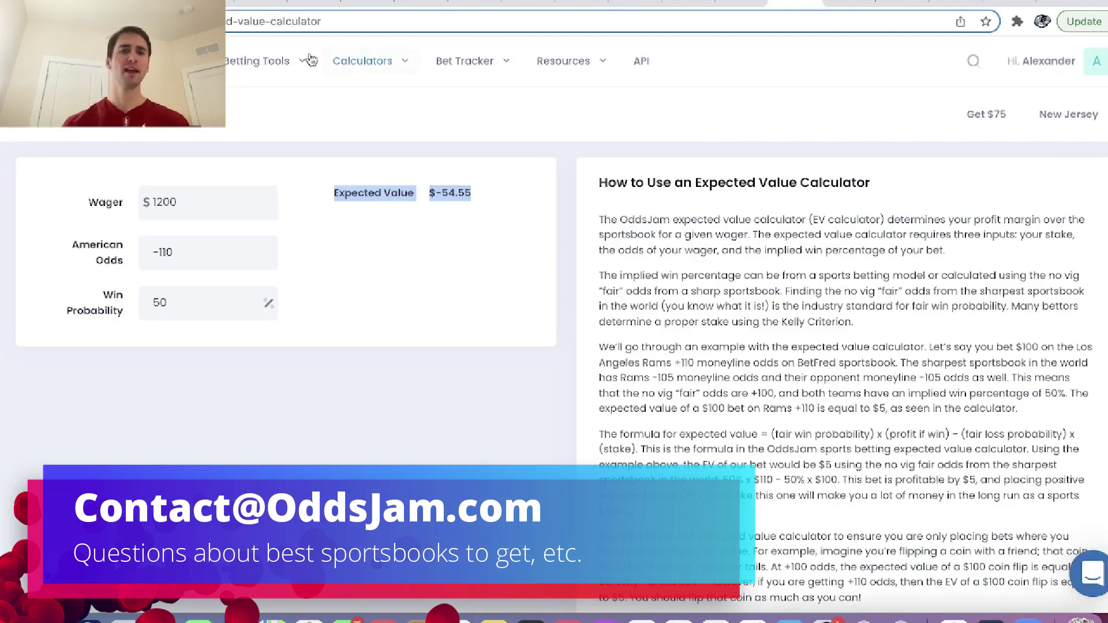
{"action": "left_click", "coordinate": [265, 61]}
{"action": "left_click", "coordinate": [317, 218]}
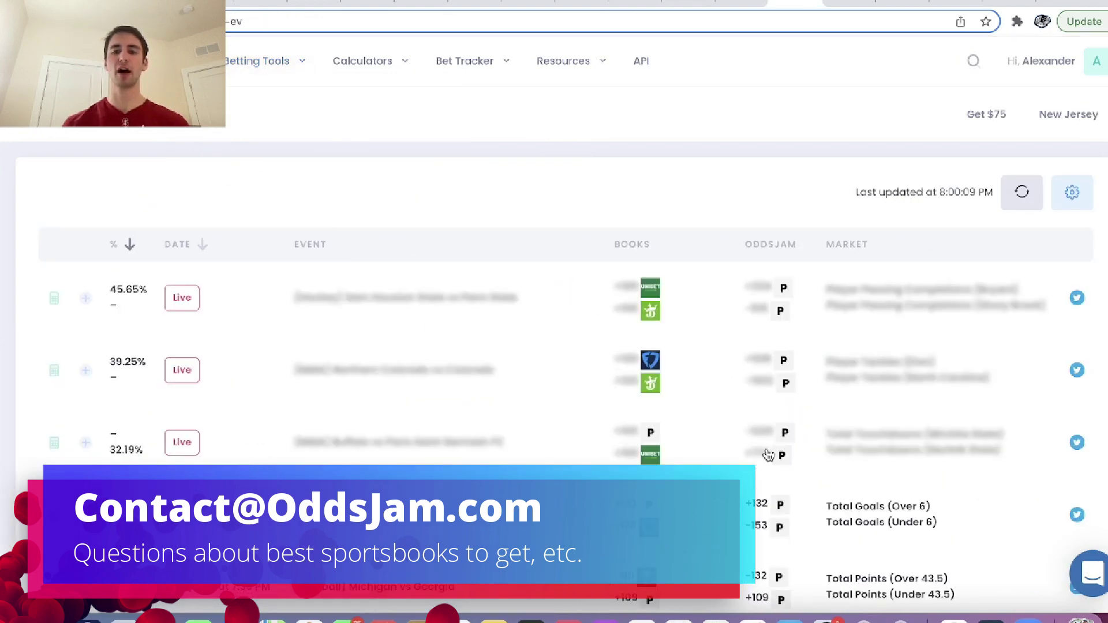
{"action": "scroll", "coordinate": [715, 304], "scroll_direction": "down", "scroll_amount": 8}
{"action": "scroll", "coordinate": [768, 455], "scroll_direction": "up", "scroll_amount": 10}
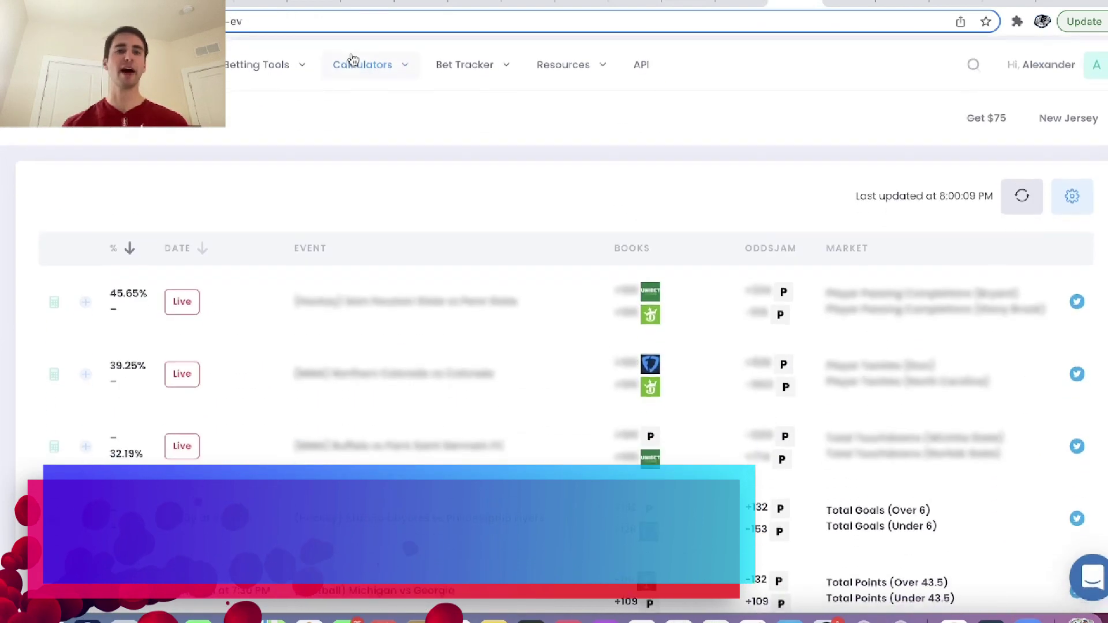
View the Arbitrage betting tool and return to the Positive EV tool
{"action": "left_click", "coordinate": [264, 61]}
{"action": "left_click", "coordinate": [304, 118]}
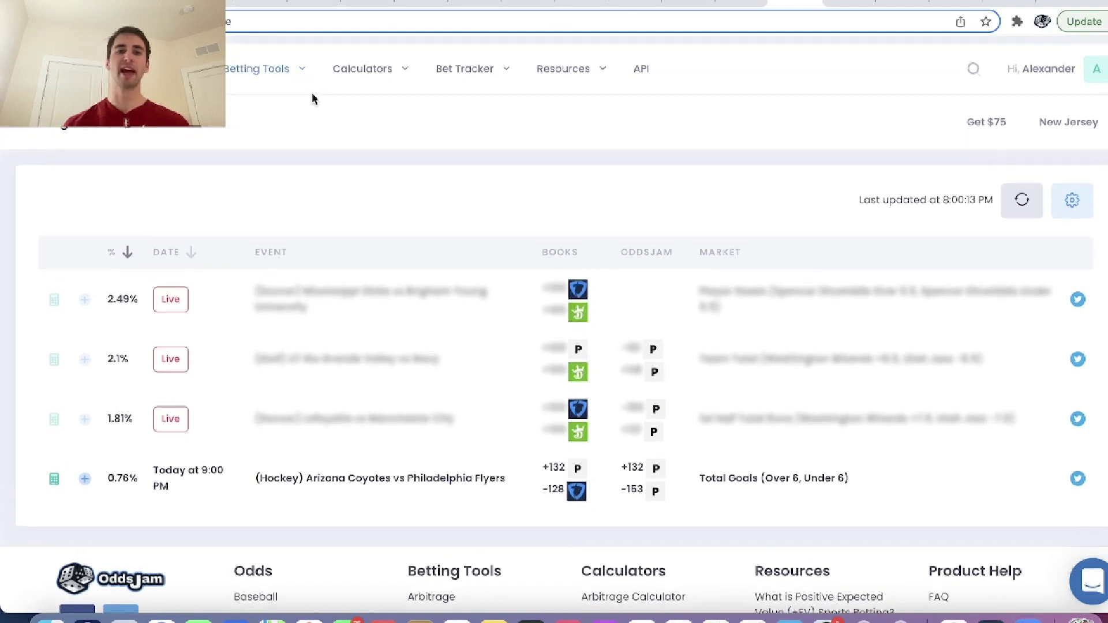
{"action": "left_click", "coordinate": [277, 68]}
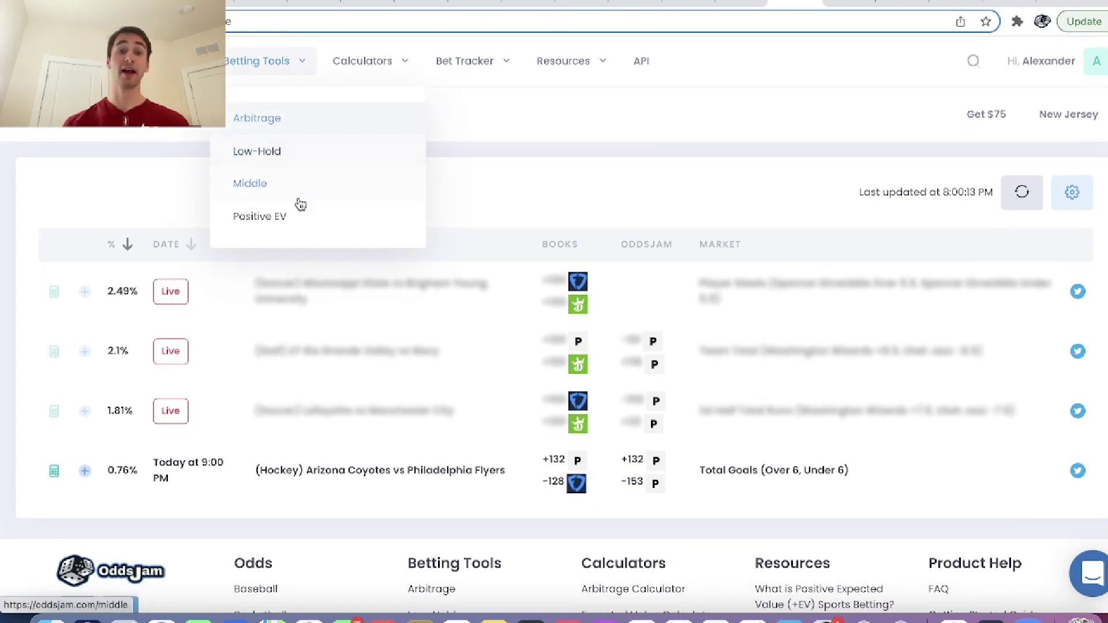
{"action": "left_click", "coordinate": [300, 214]}
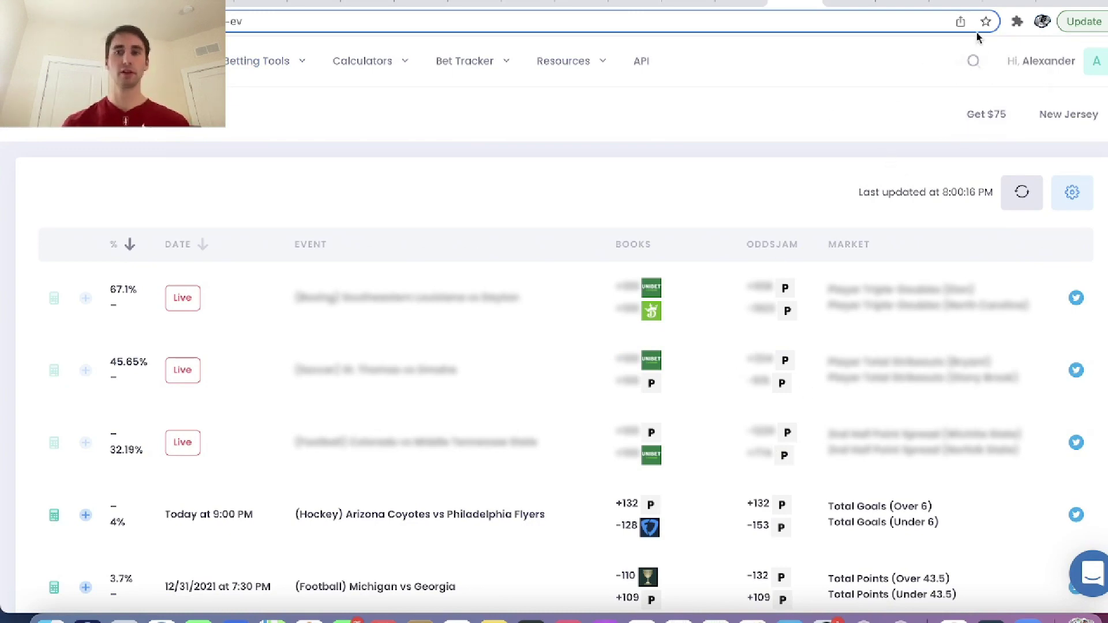
Switch to the bet tracking sheet, highlight the Caesars bets from Bills +3.5 to Cowboys -4.5 and view their full notes
{"action": "left_click", "coordinate": [967, 3]}
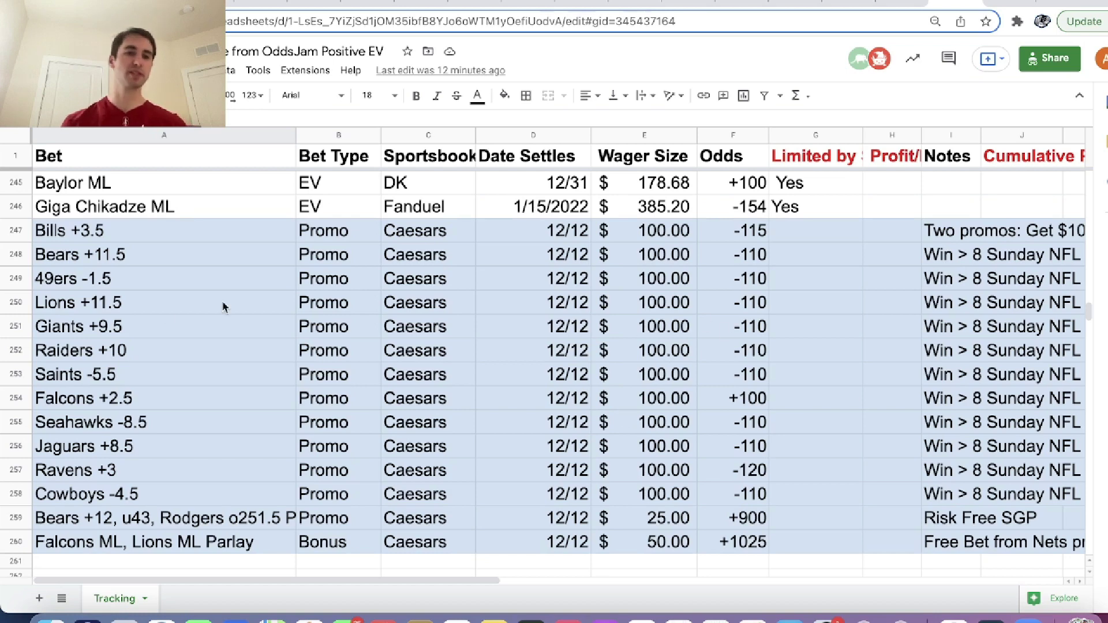
{"action": "left_click_drag", "start_coordinate": [168, 244], "coordinate": [426, 501]}
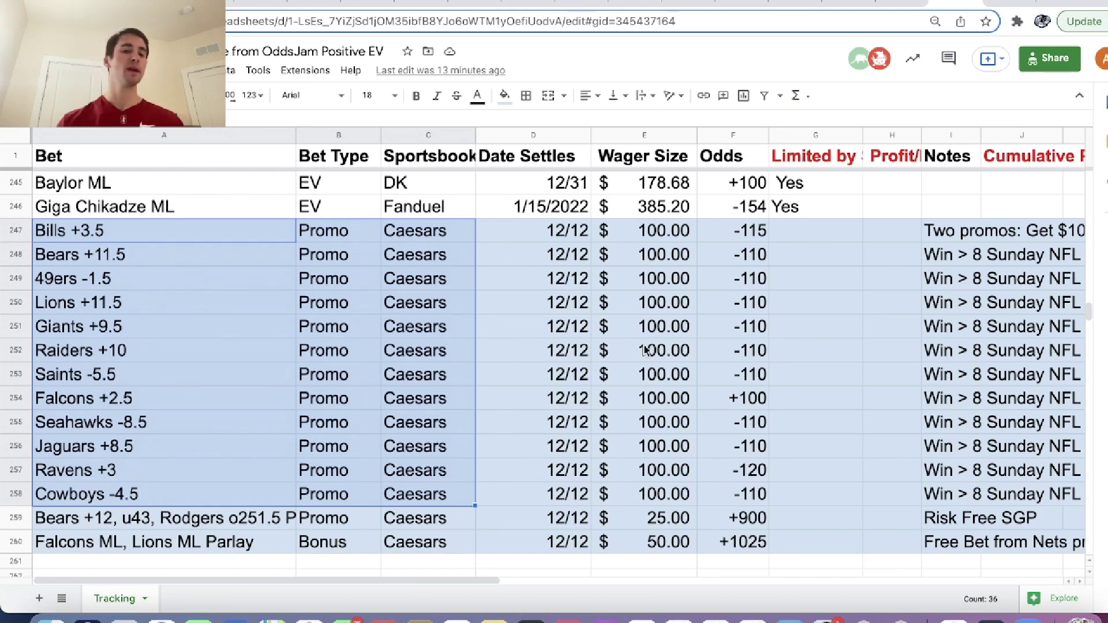
{"action": "scroll", "coordinate": [935, 368], "scroll_direction": "right", "scroll_amount": 5}
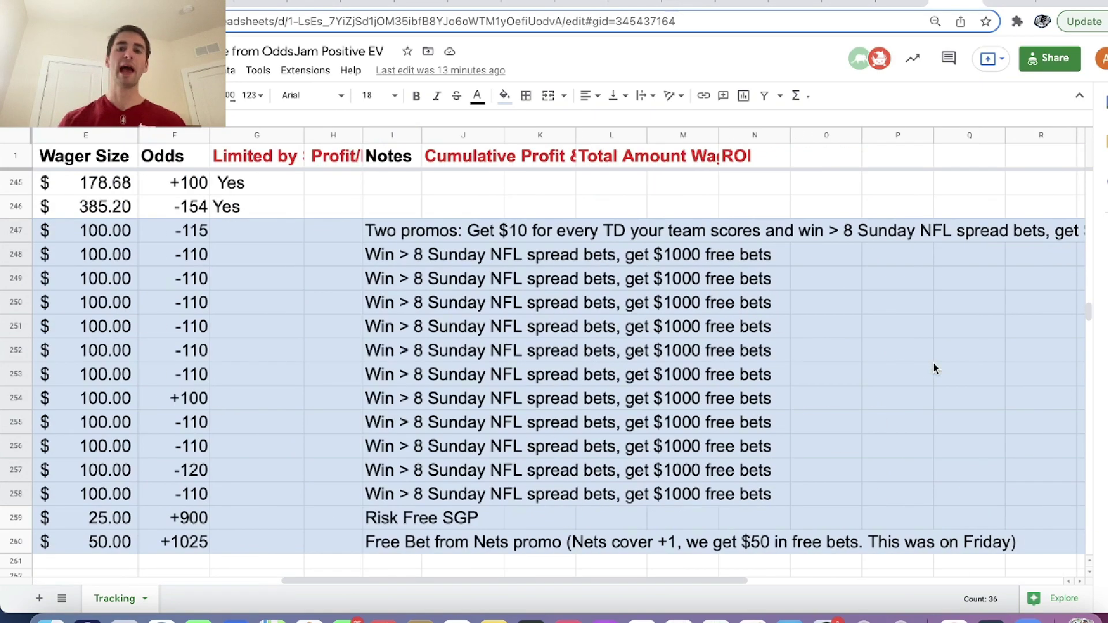
{"action": "scroll", "coordinate": [935, 368], "scroll_direction": "left", "scroll_amount": 5}
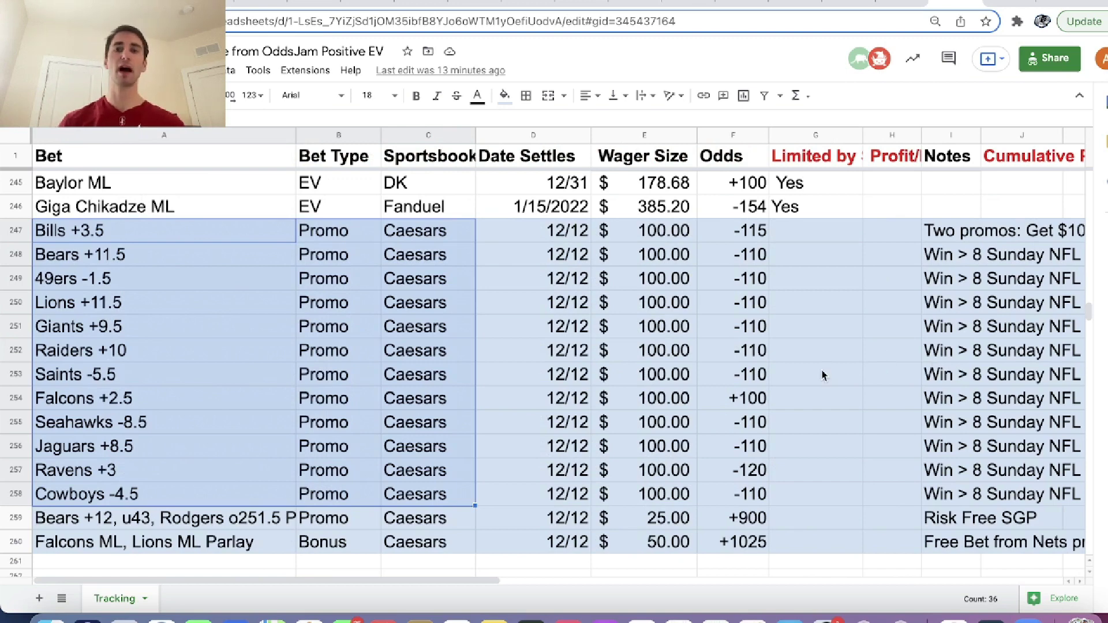
{"action": "scroll", "coordinate": [824, 376], "scroll_direction": "down", "scroll_amount": 3}
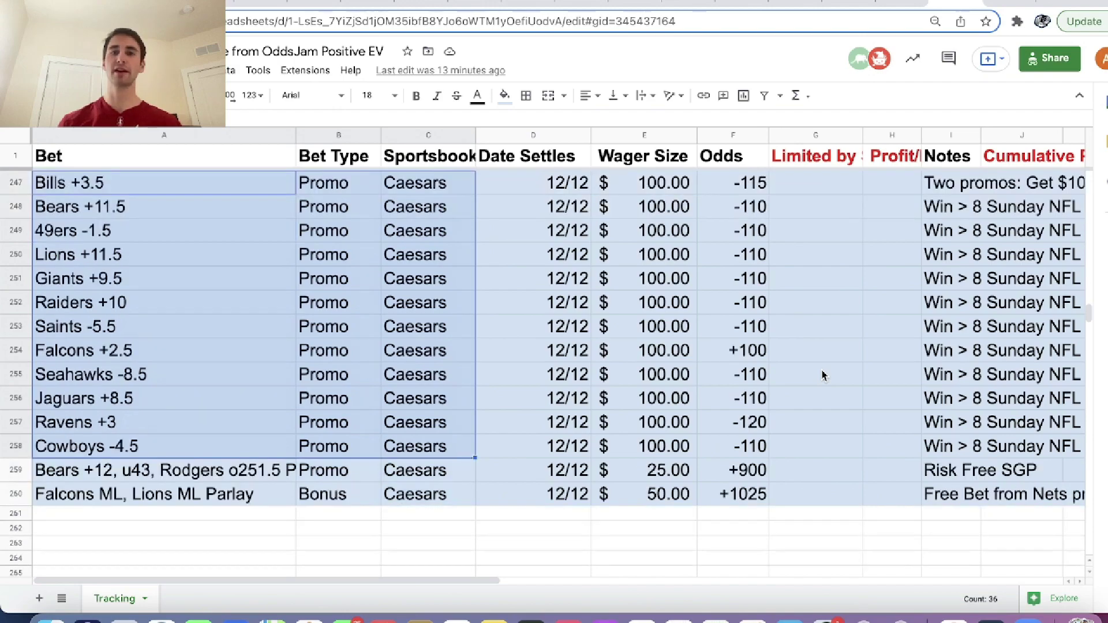